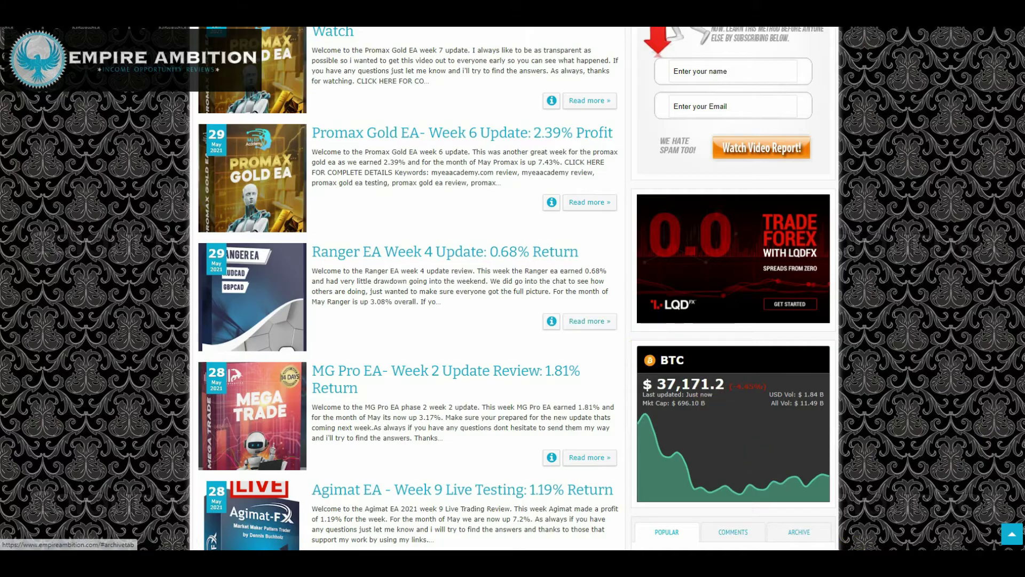
- Check the date on the system calendar, then bring up the MG Pro EA review article
key(super+alt+d)
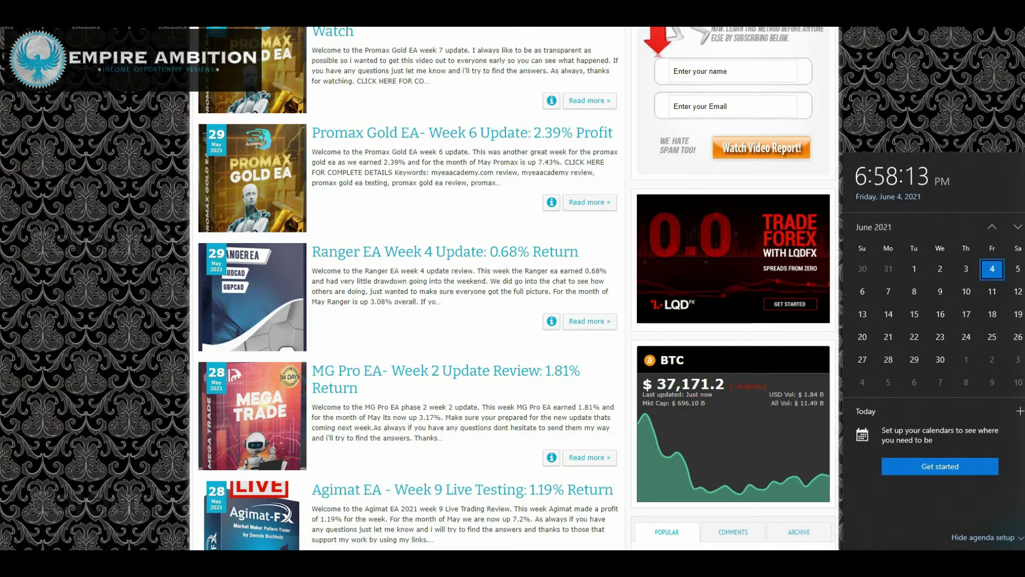
click(917, 98)
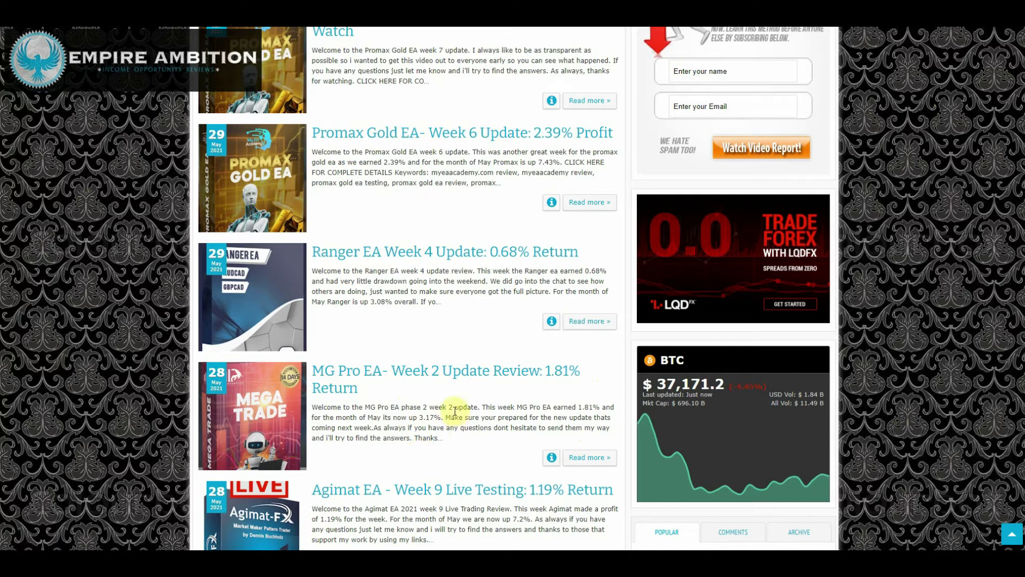
click(558, 386)
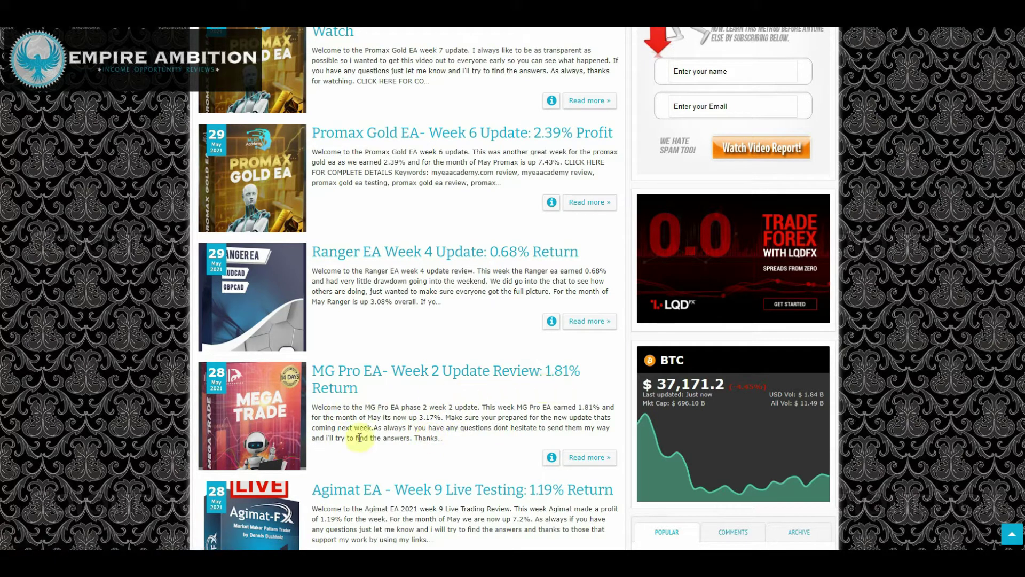
click(384, 426)
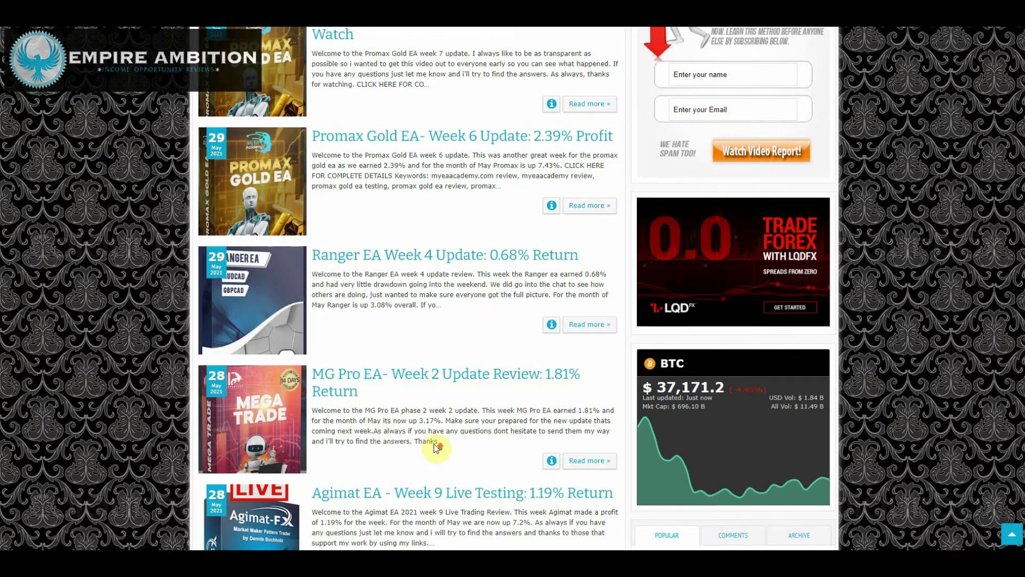
scroll(434, 448, up, 3)
scroll(434, 449, up, 5)
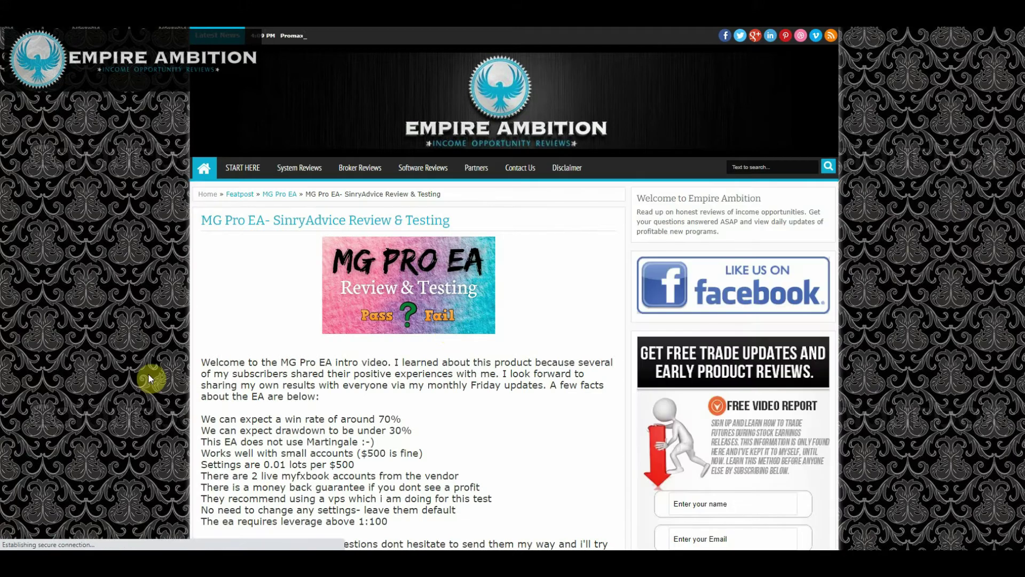
scroll(149, 376, down, 1)
scroll(157, 365, down, 5)
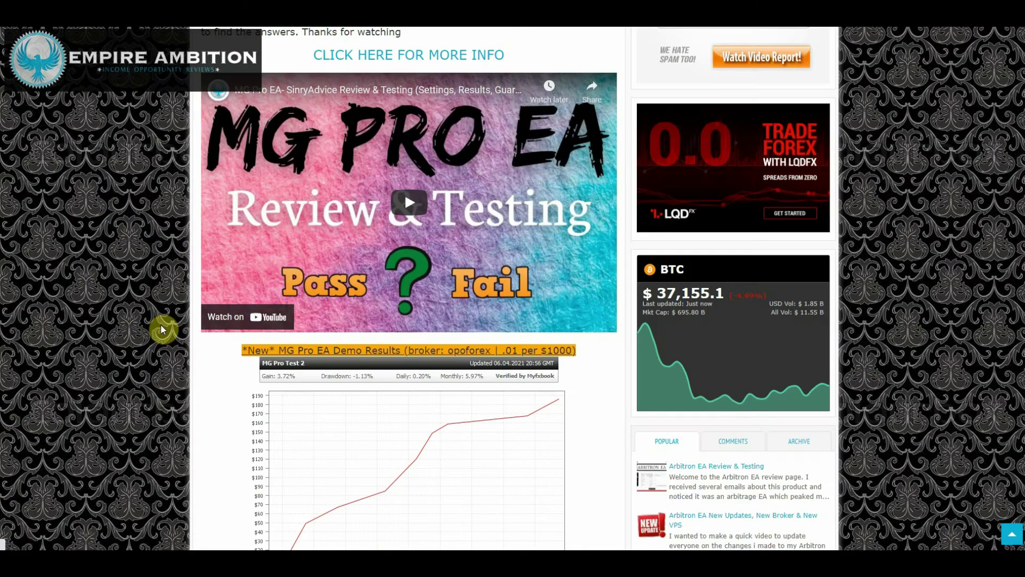
scroll(157, 331, down, 2)
scroll(140, 336, down, 1)
scroll(121, 328, down, 3)
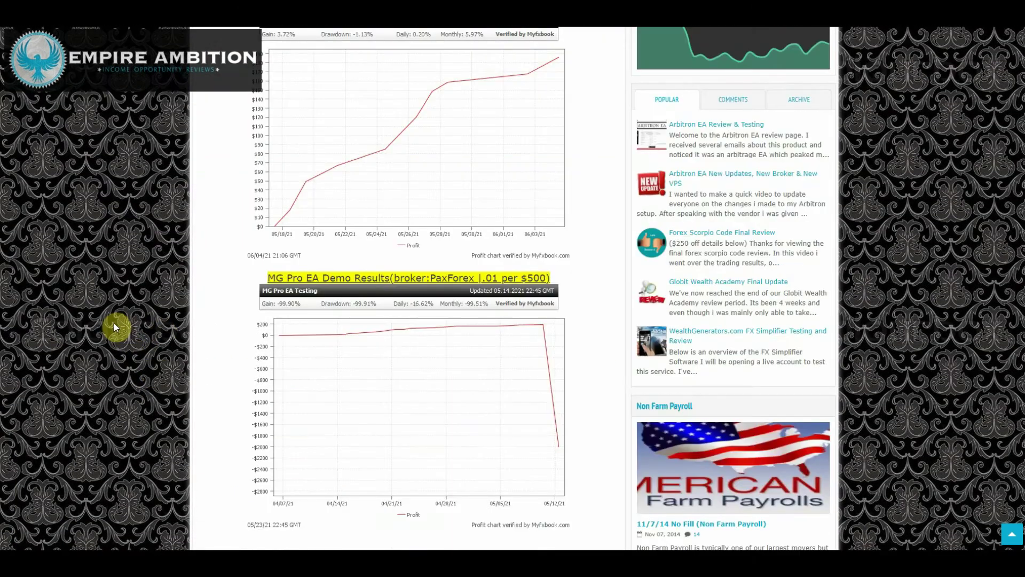
scroll(114, 323, up, 3)
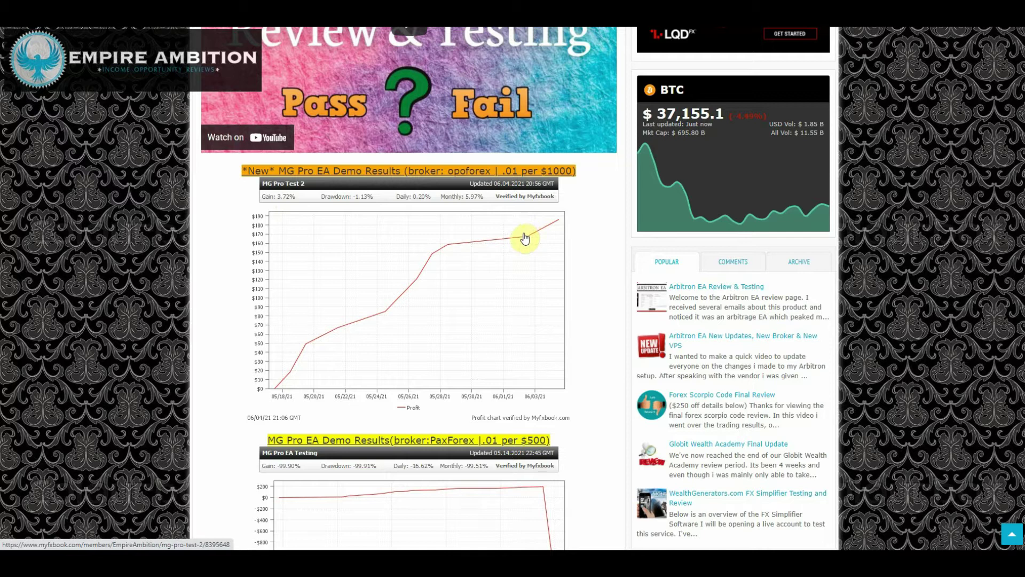
- Open the MG Pro Test 2 demo results on Myfxbook past the ad, then switch to Telegram
click(499, 279)
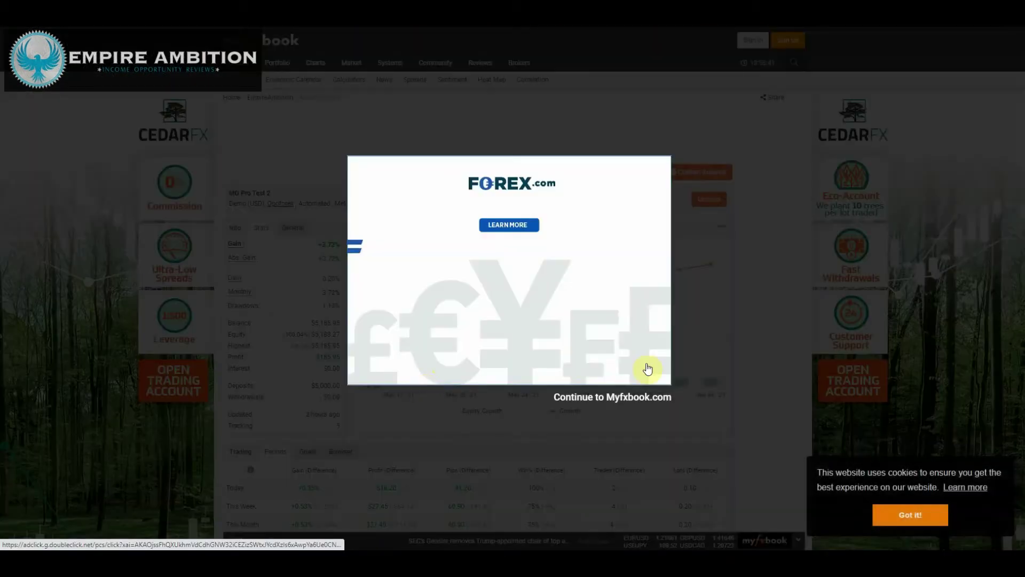
click(633, 400)
scroll(449, 458, down, 3)
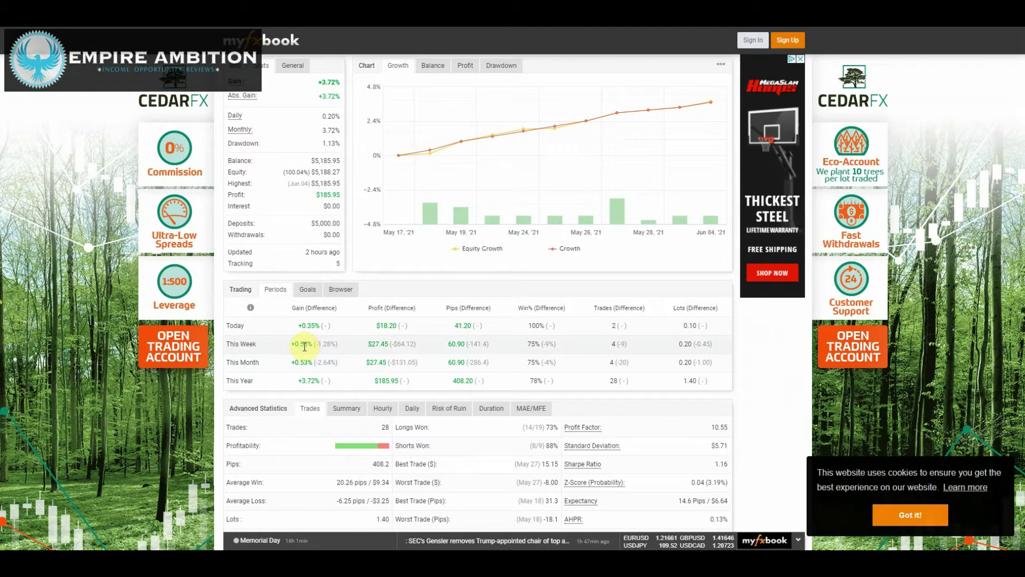
scroll(320, 356, up, 2)
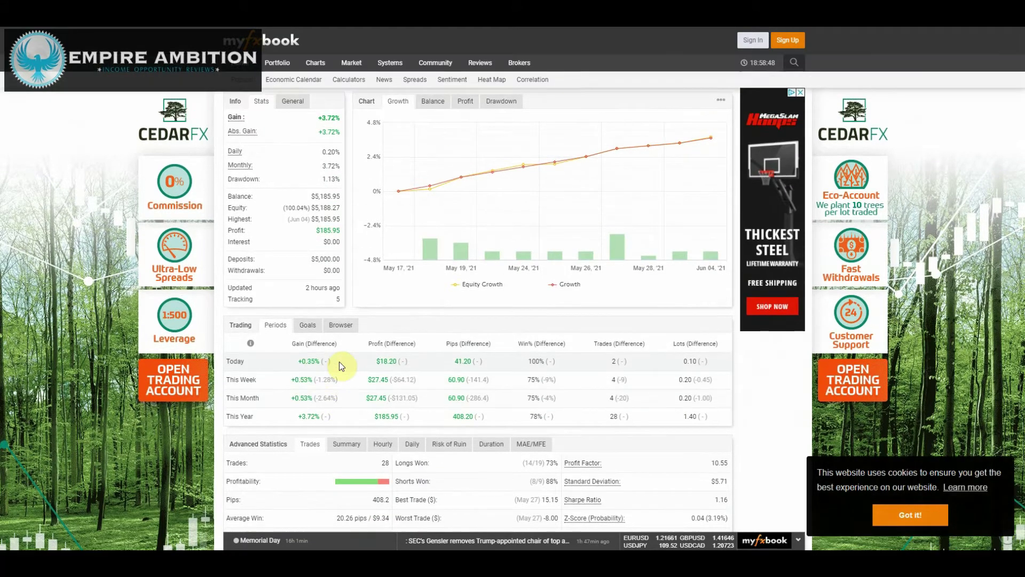
scroll(342, 361, down, 5)
scroll(339, 366, down, 2)
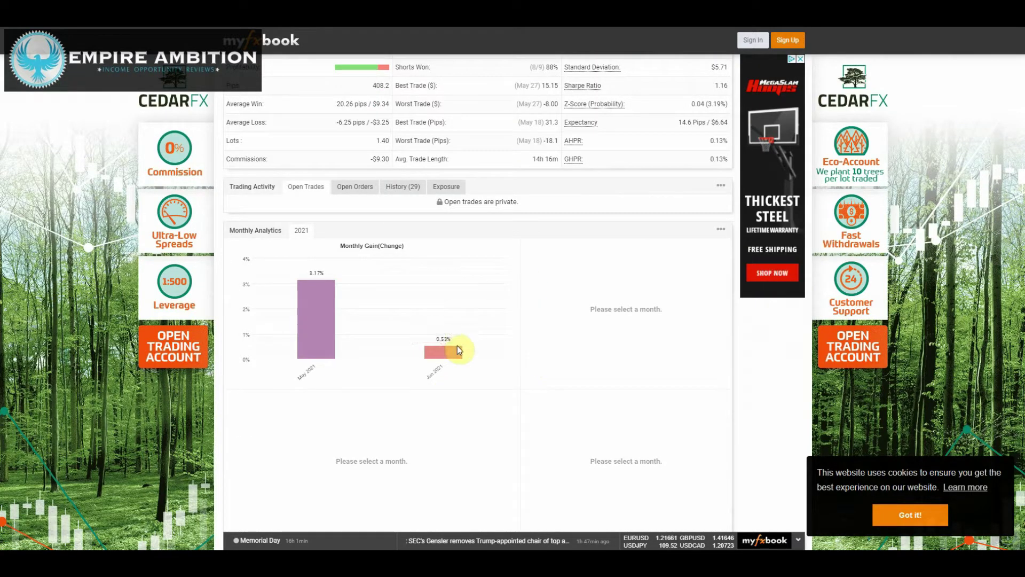
scroll(481, 337, up, 6)
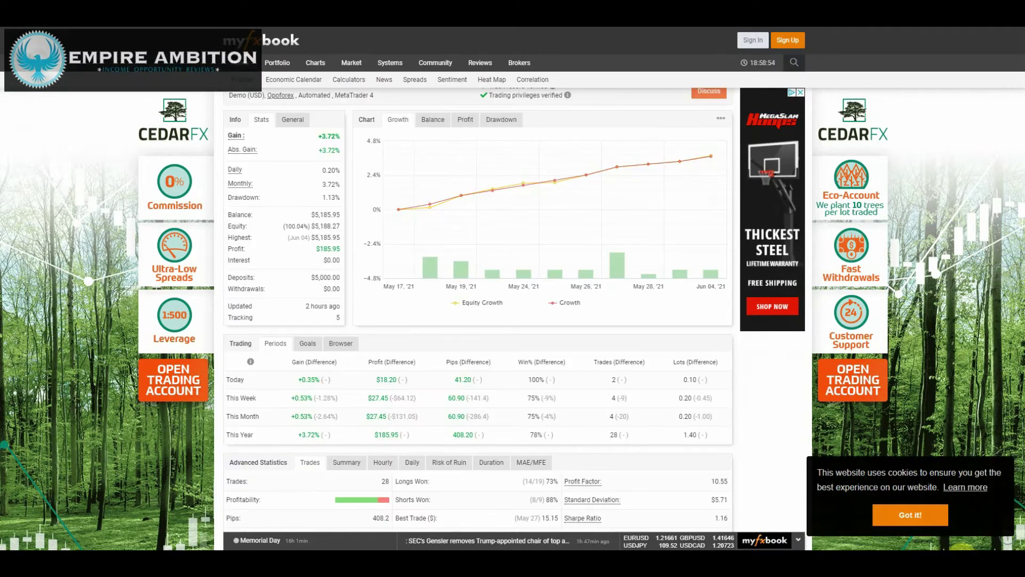
scroll(641, 330, up, 1)
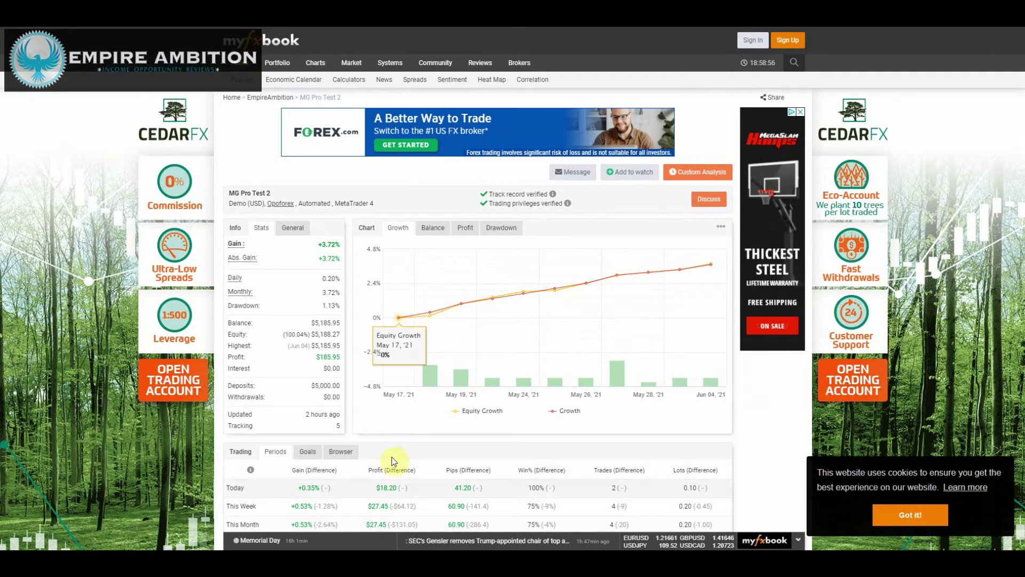
click(172, 545)
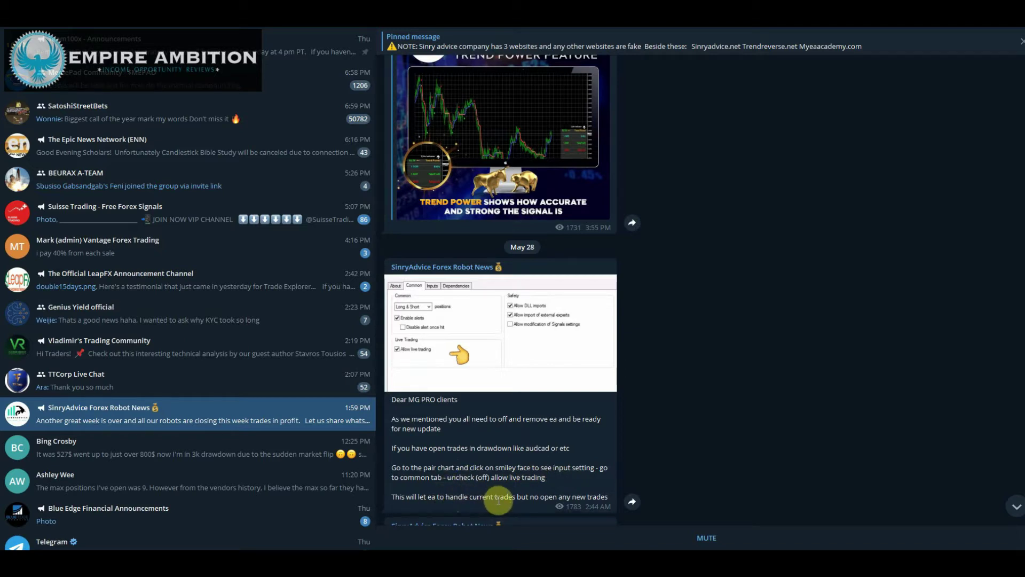
scroll(574, 470, down, 1)
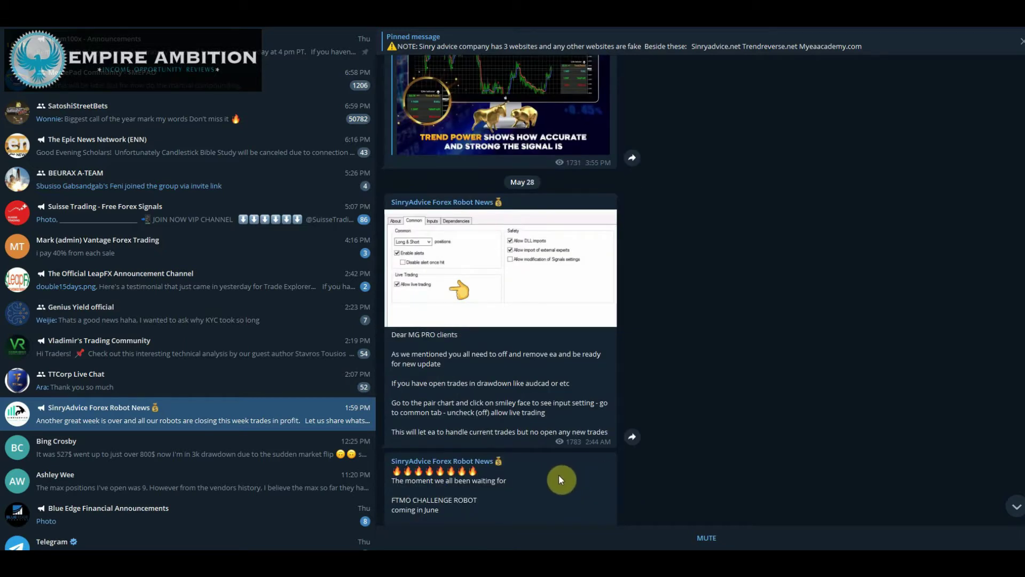
scroll(559, 479, down, 1)
scroll(547, 483, up, 2)
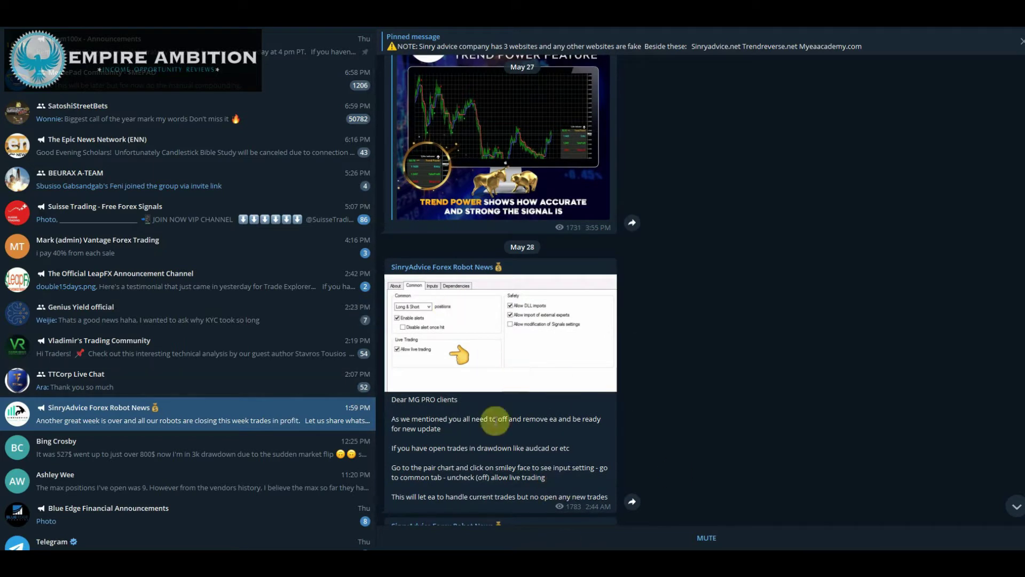
click(1000, 553)
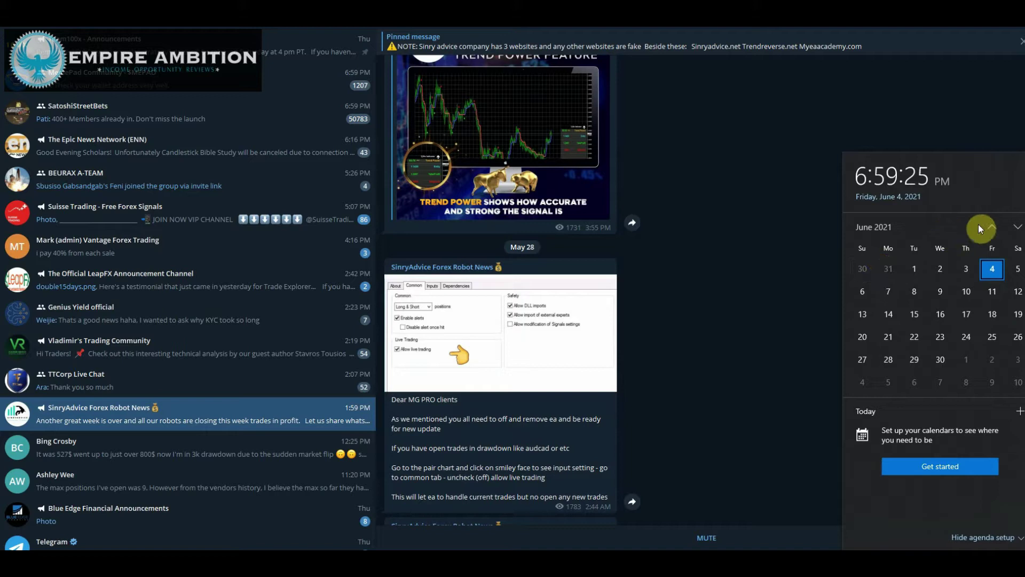
click(992, 227)
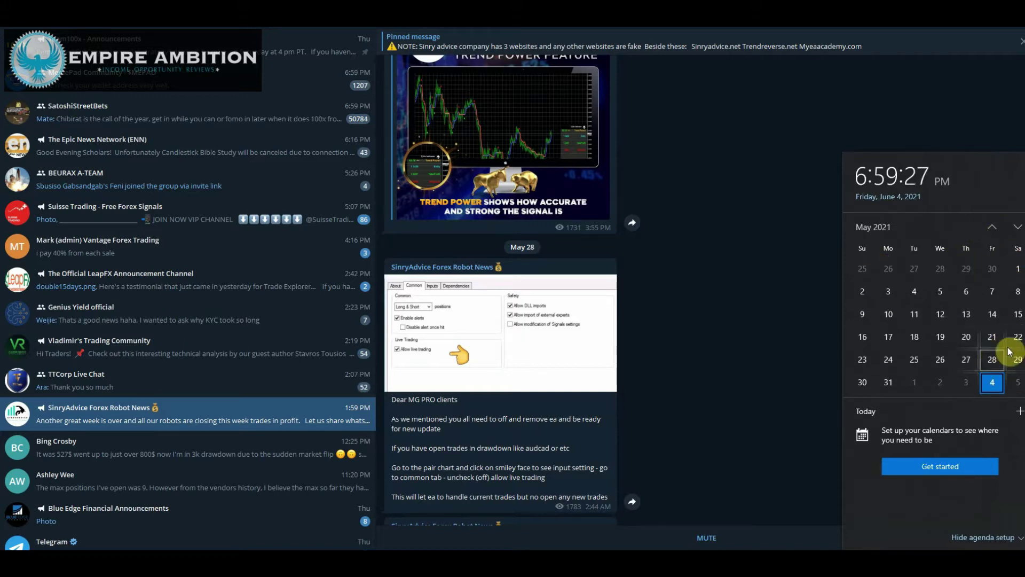
key(Escape)
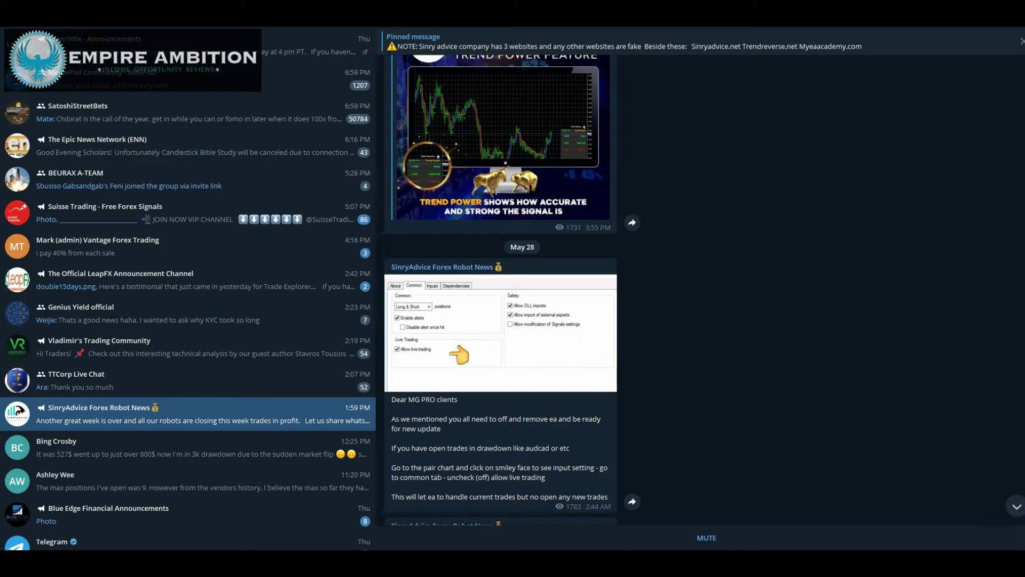
click(985, 538)
click(991, 227)
- Close the calendar panel that covers the SinryAdvice channel
click(777, 214)
scroll(780, 213, down, 5)
scroll(818, 196, down, 5)
scroll(847, 201, down, 5)
scroll(862, 259, down, 3)
scroll(870, 274, down, 5)
scroll(1019, 511, down, 3)
scroll(662, 413, up, 3)
scroll(661, 415, up, 2)
scroll(662, 414, up, 3)
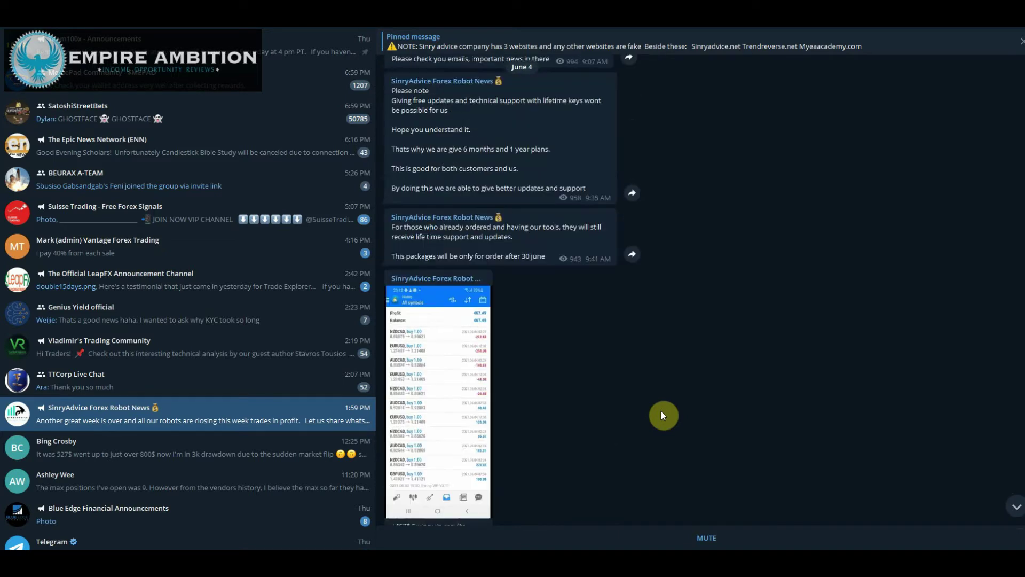
scroll(661, 415, up, 2)
scroll(662, 414, up, 2)
scroll(662, 414, up, 2)
scroll(662, 414, up, 3)
scroll(662, 414, up, 2)
scroll(661, 410, up, 3)
scroll(661, 411, up, 3)
scroll(661, 412, up, 1)
scroll(664, 410, up, 3)
scroll(664, 409, up, 3)
scroll(649, 409, up, 3)
scroll(648, 414, up, 3)
scroll(647, 413, up, 3)
scroll(648, 413, up, 3)
scroll(647, 409, up, 3)
scroll(648, 409, up, 3)
scroll(634, 417, up, 3)
scroll(604, 418, up, 3)
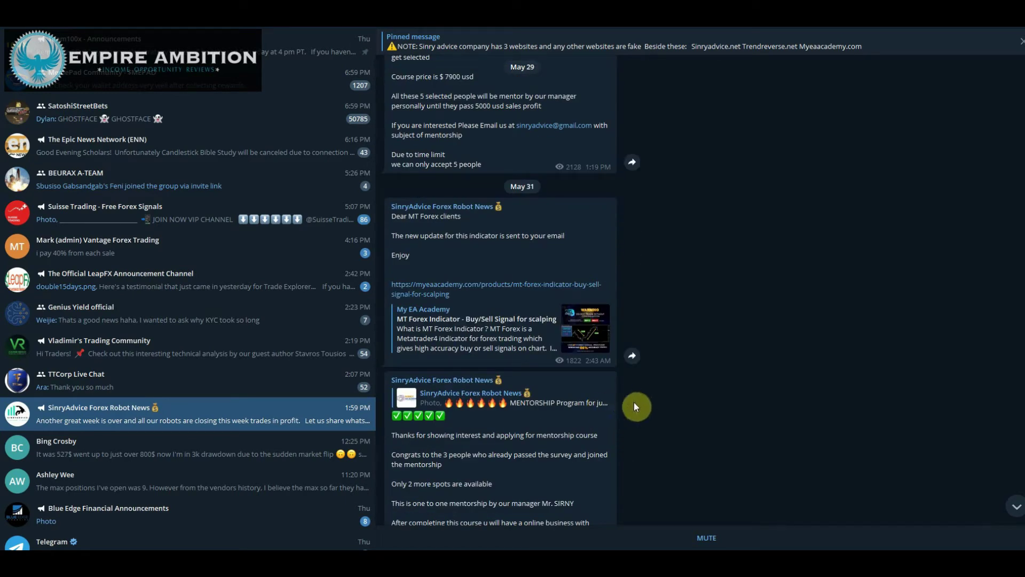
scroll(634, 402, up, 3)
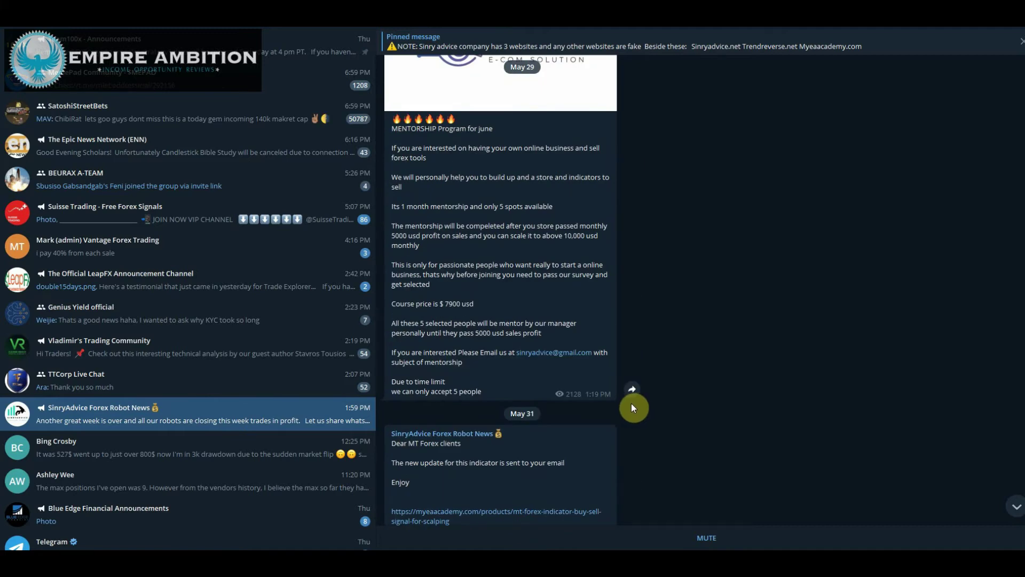
scroll(630, 408, up, 3)
scroll(629, 408, up, 3)
scroll(629, 408, up, 3)
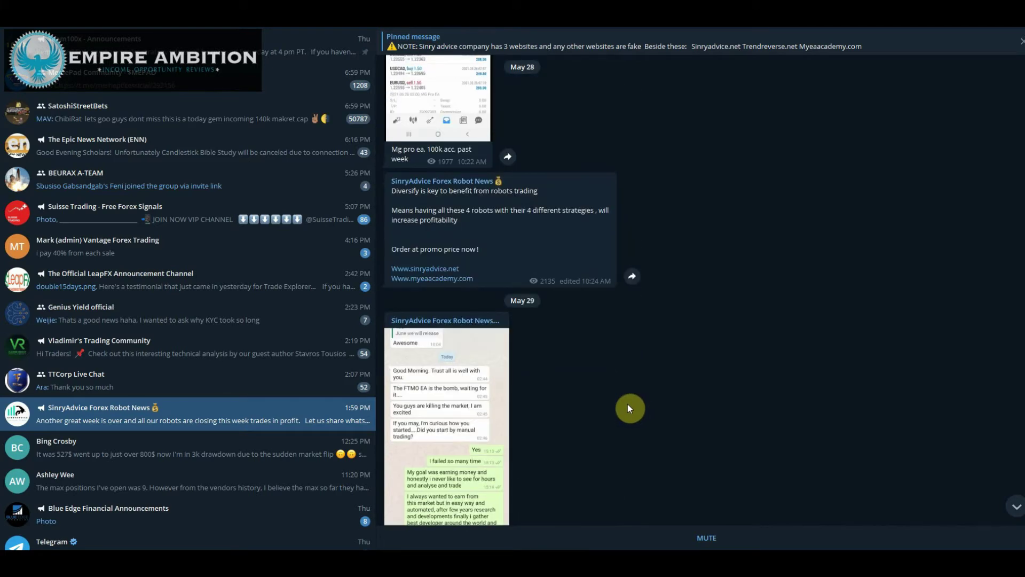
scroll(627, 403, up, 3)
scroll(627, 402, up, 3)
scroll(627, 402, up, 3)
scroll(626, 401, up, 3)
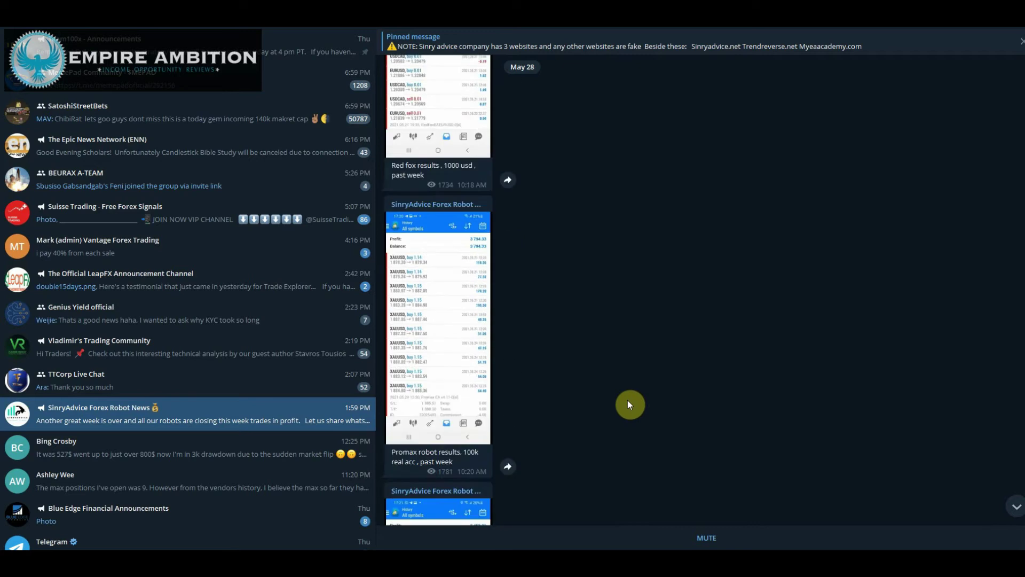
scroll(626, 405, up, 3)
scroll(627, 404, up, 2)
scroll(627, 404, up, 3)
scroll(629, 409, up, 3)
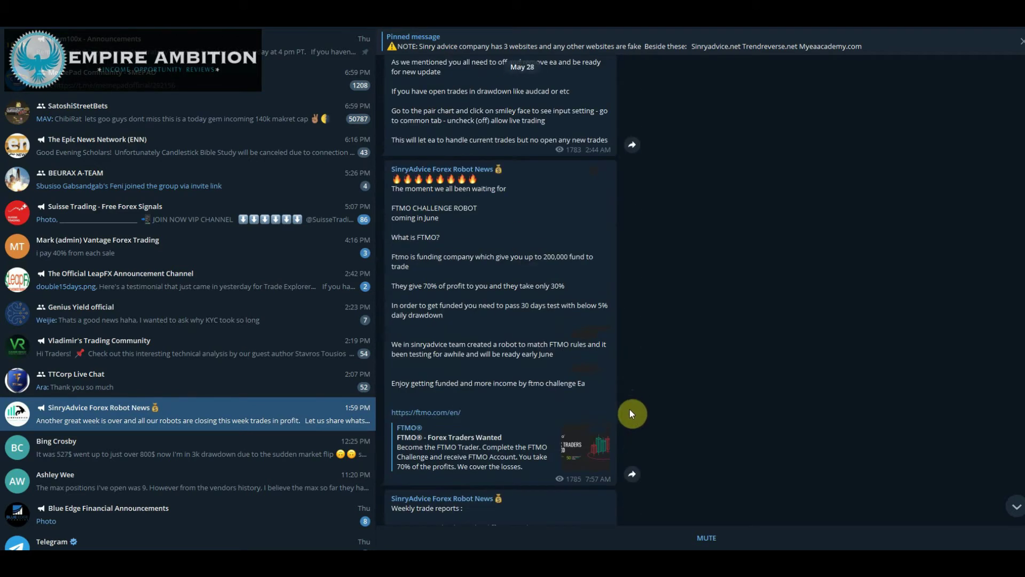
scroll(626, 298, up, 3)
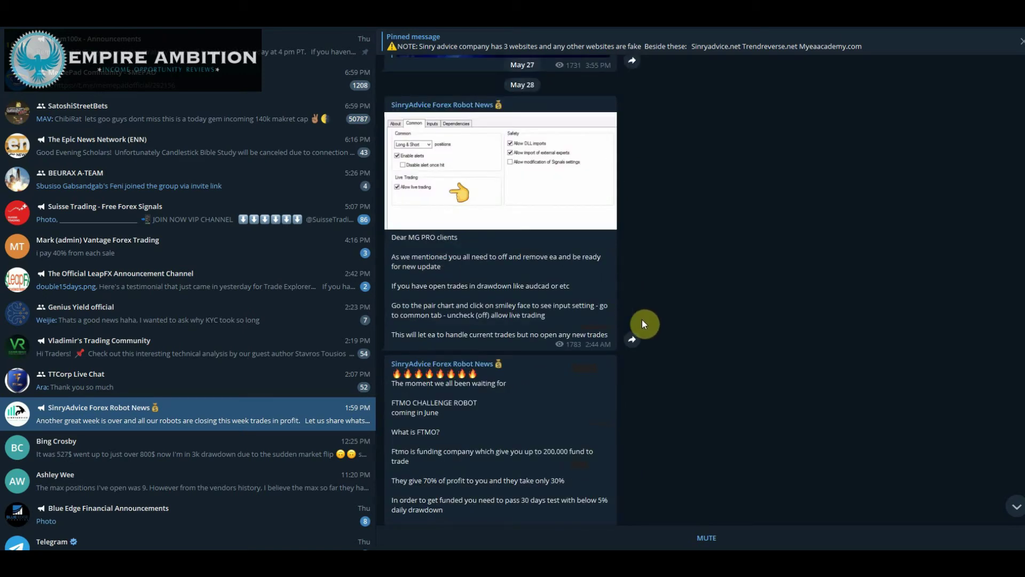
scroll(639, 323, down, 3)
scroll(727, 309, down, 3)
scroll(852, 284, down, 3)
scroll(851, 318, down, 3)
scroll(839, 328, down, 3)
scroll(838, 337, down, 3)
scroll(837, 342, down, 3)
scroll(842, 340, down, 2)
scroll(840, 332, down, 2)
scroll(833, 336, down, 3)
scroll(801, 341, down, 2)
scroll(790, 348, down, 3)
scroll(788, 347, down, 2)
scroll(788, 344, down, 2)
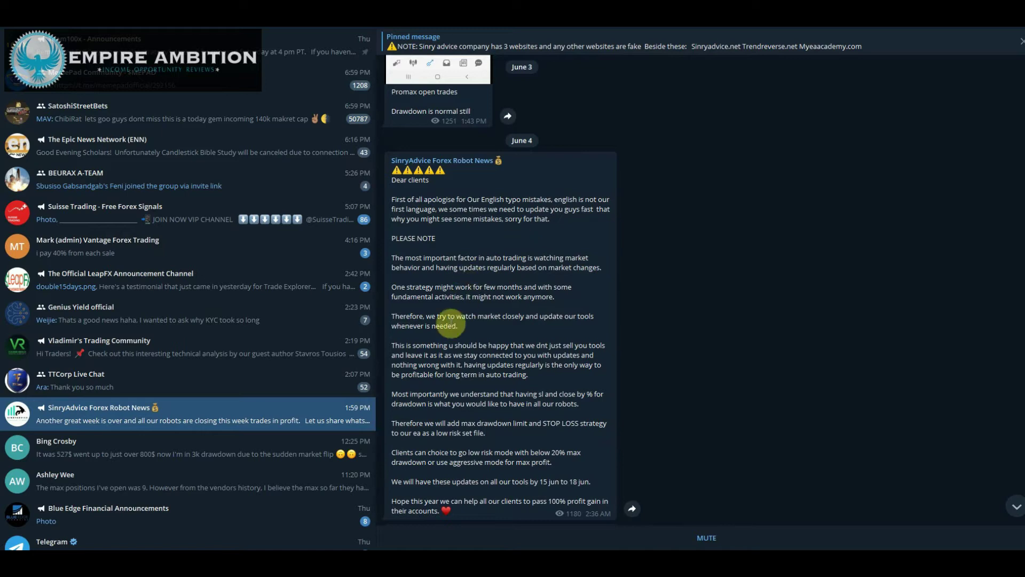
scroll(550, 451, down, 1)
scroll(560, 440, down, 2)
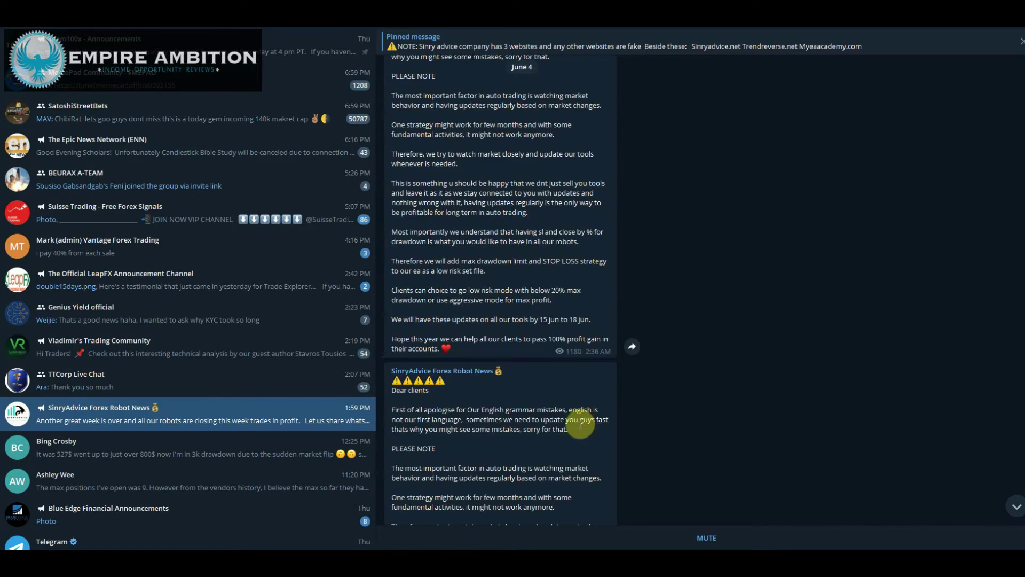
scroll(584, 424, down, 2)
scroll(517, 324, down, 1)
scroll(511, 334, down, 1)
scroll(513, 352, down, 2)
scroll(473, 381, down, 2)
scroll(497, 376, down, 2)
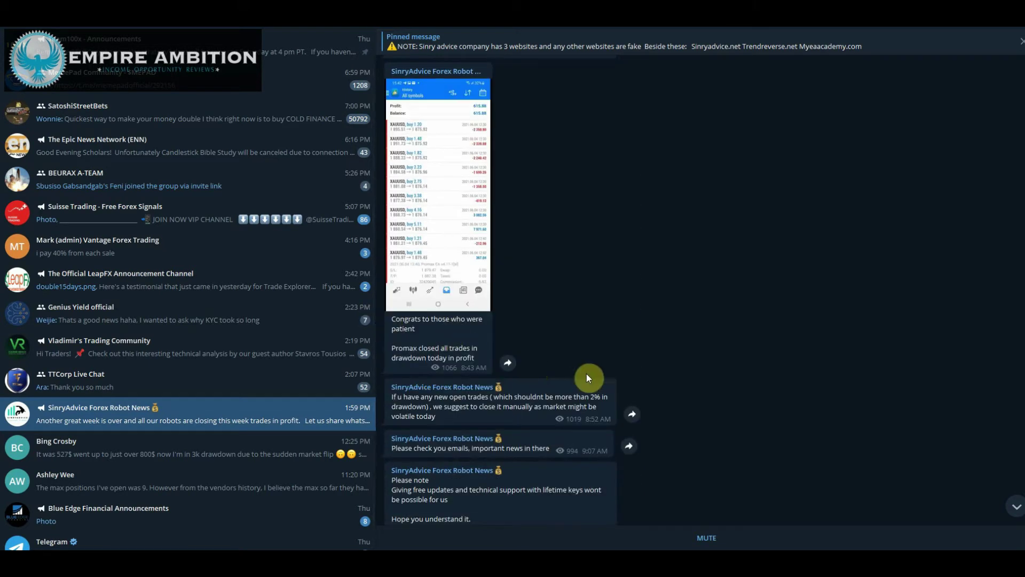
scroll(449, 345, down, 1)
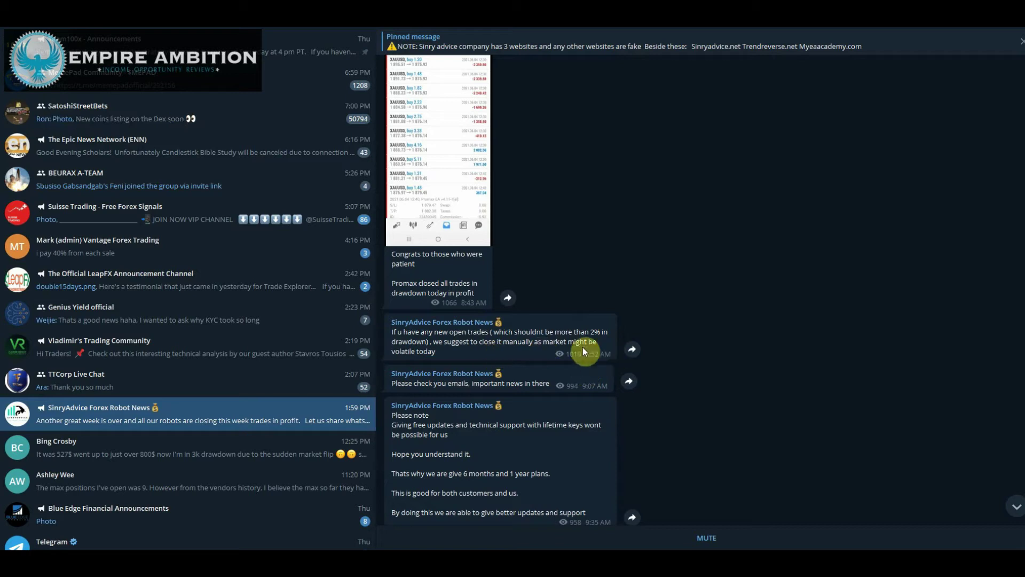
scroll(674, 380, down, 1)
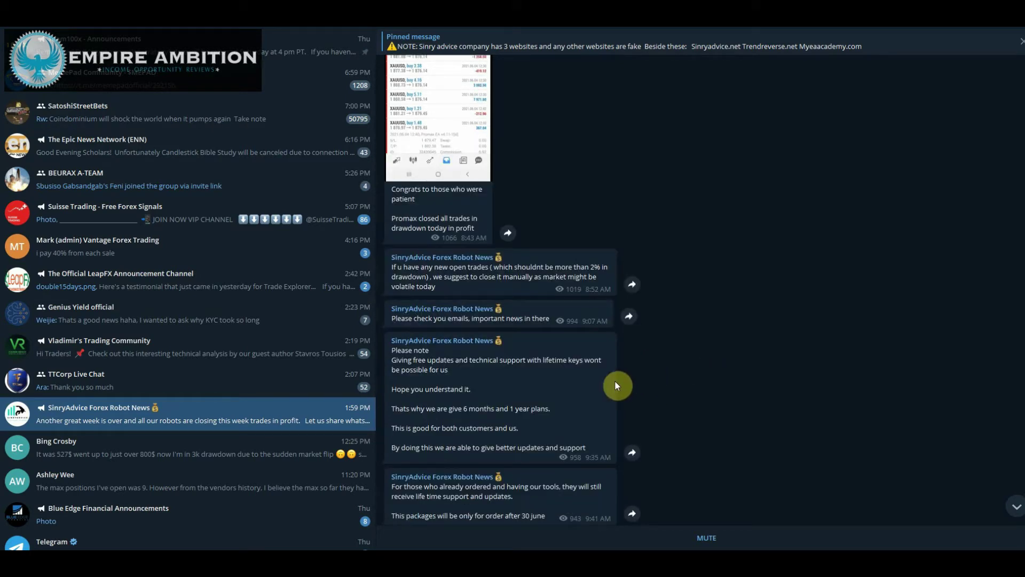
scroll(572, 242, up, 4)
scroll(619, 324, down, 4)
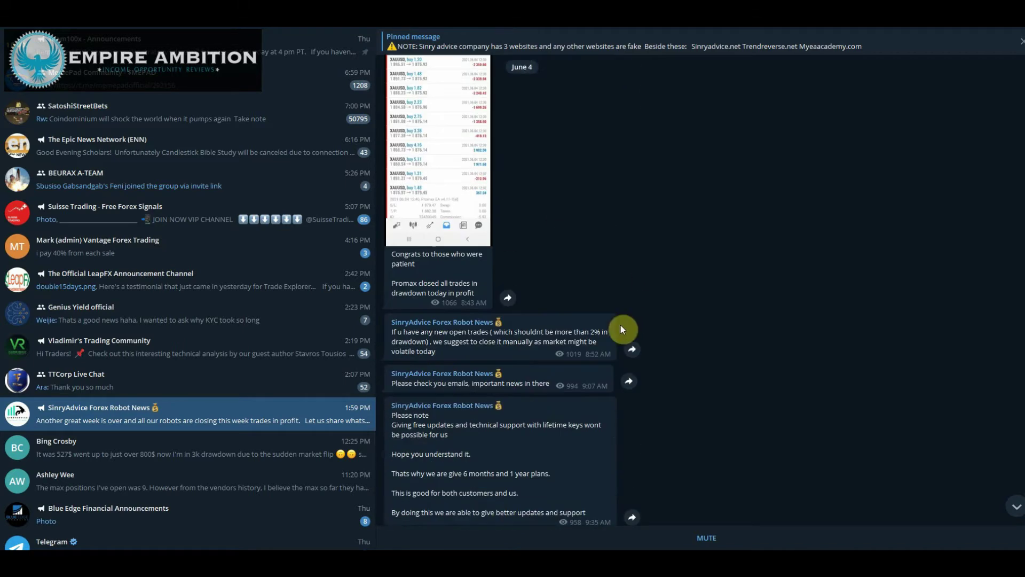
scroll(616, 323, down, 1)
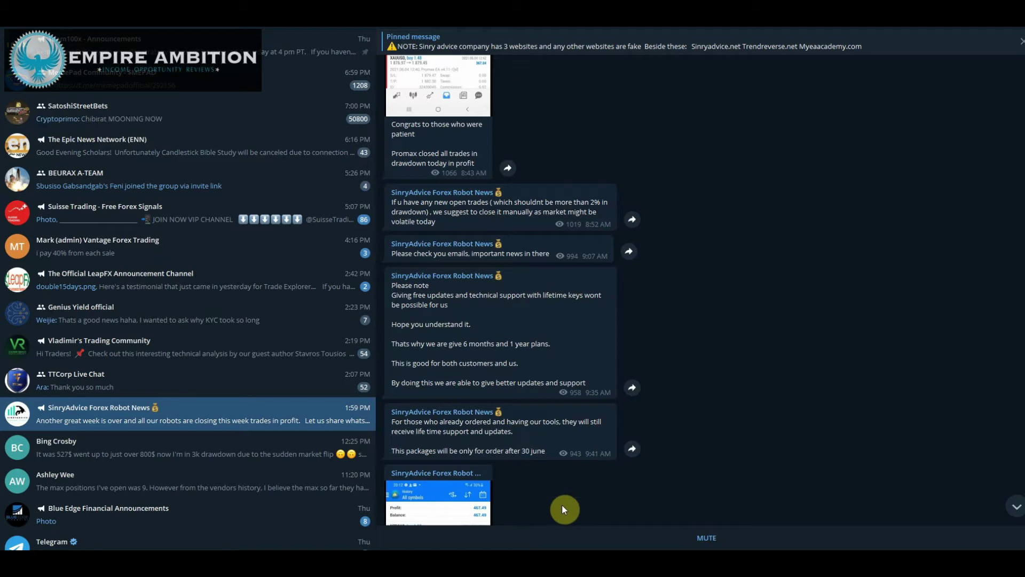
- Select '30 june' in the 'For those who already ordered' message
click(437, 483)
drag(522, 450, 546, 451)
scroll(538, 469, down, 5)
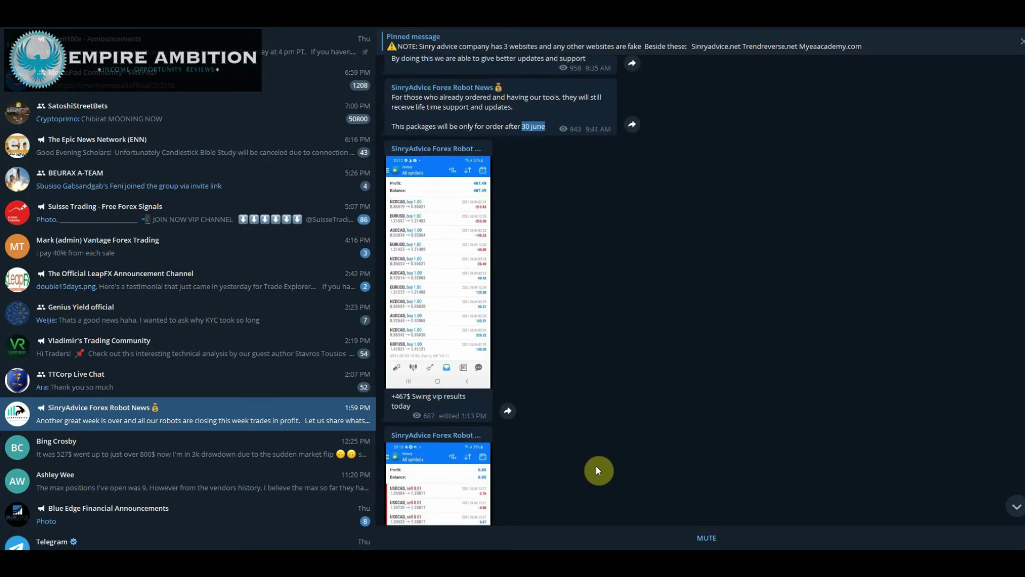
scroll(595, 466, down, 3)
scroll(594, 468, down, 3)
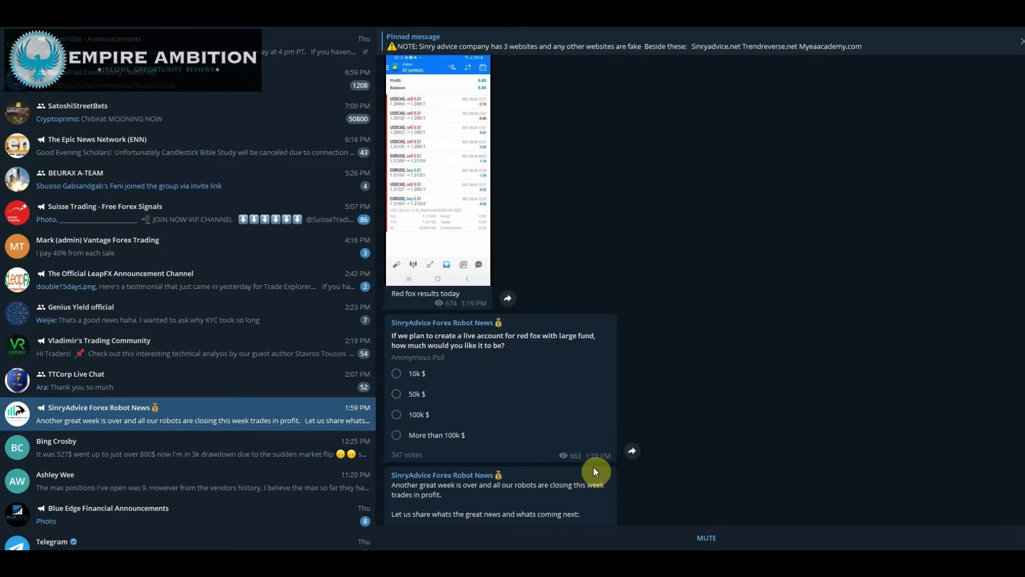
scroll(593, 467, down, 2)
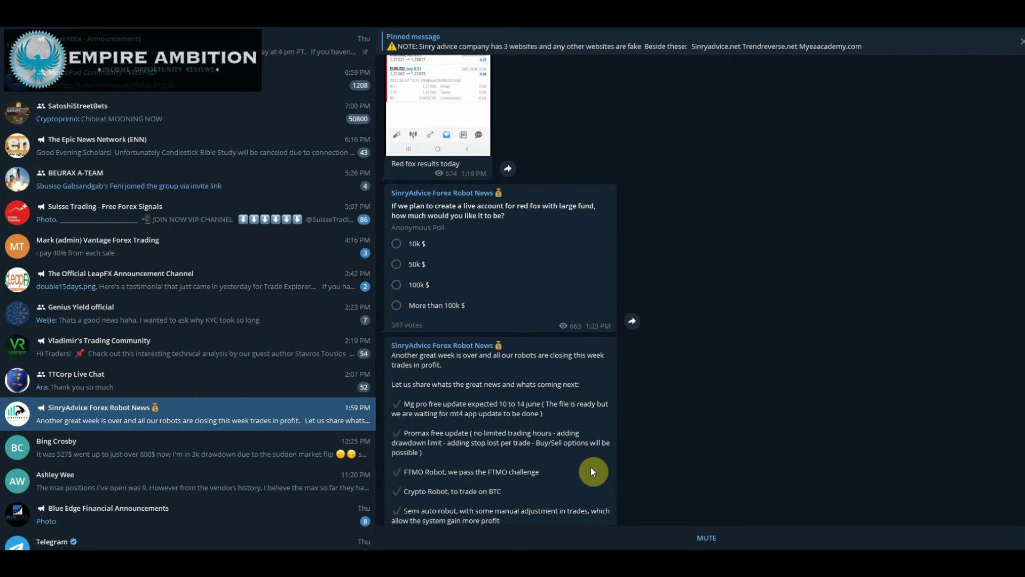
scroll(591, 467, down, 1)
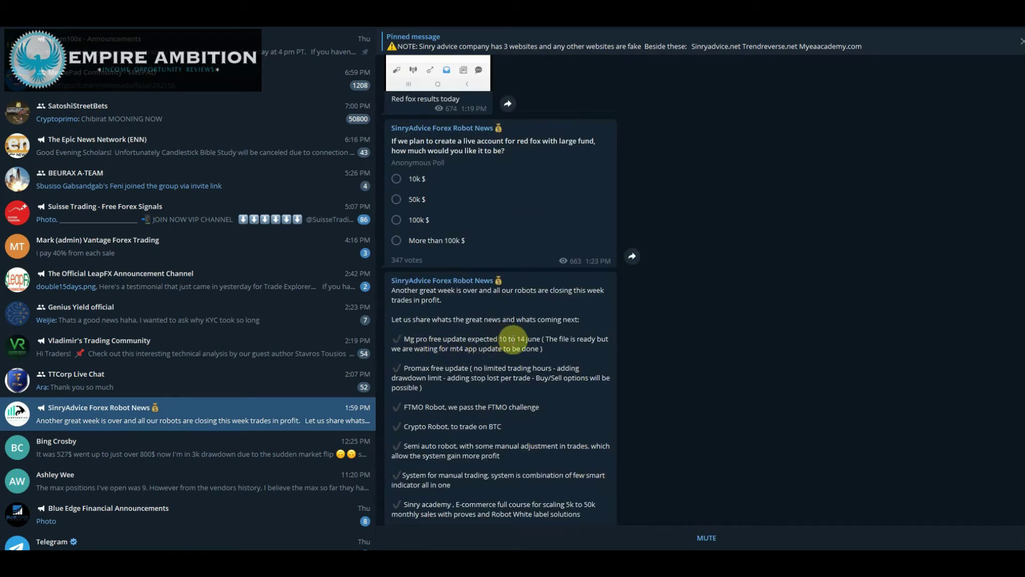
- Select 'to 14 june' in the Another great week post and compare it with the system calendar
drag(541, 339, 508, 338)
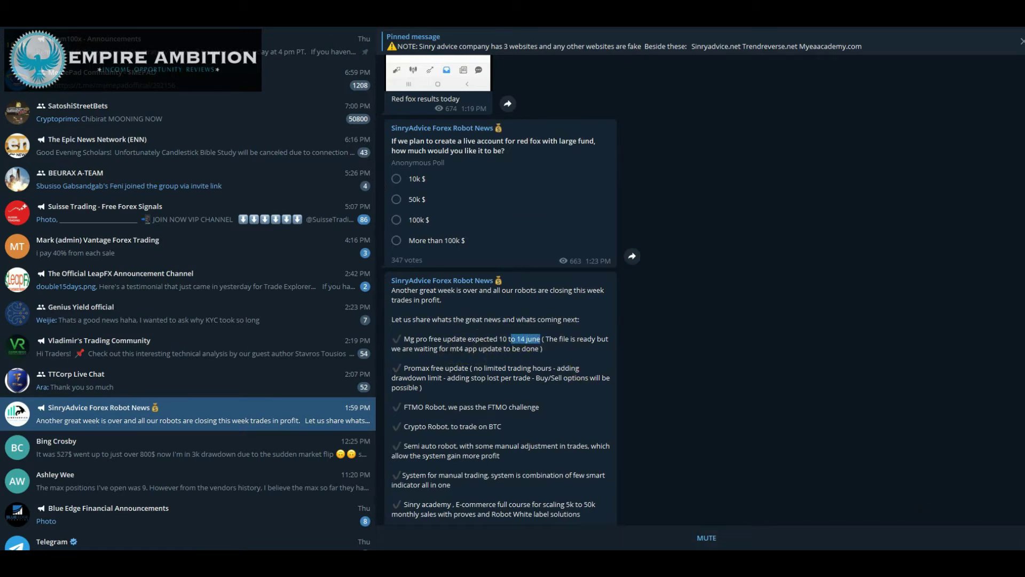
click(993, 561)
click(505, 344)
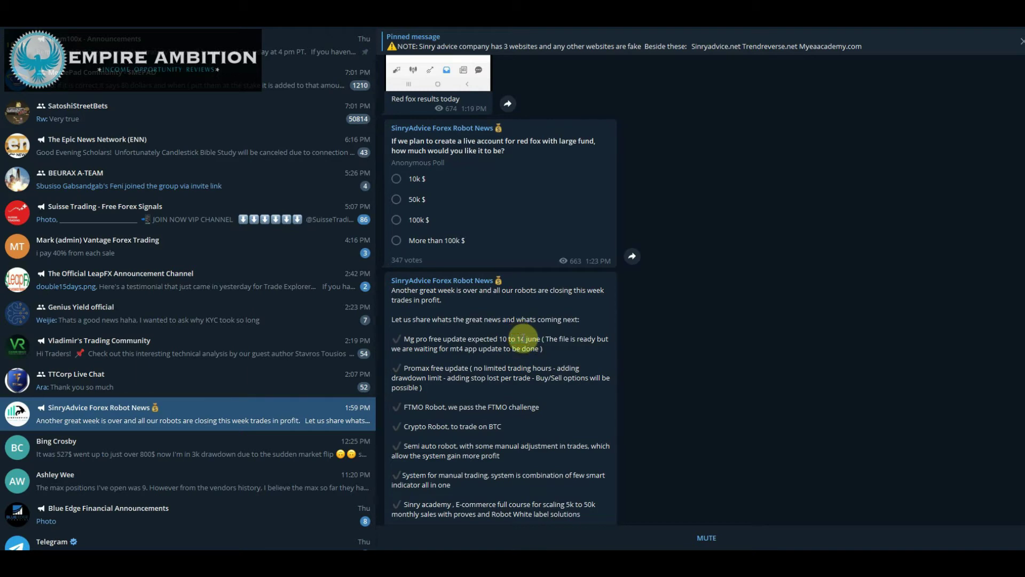
click(983, 537)
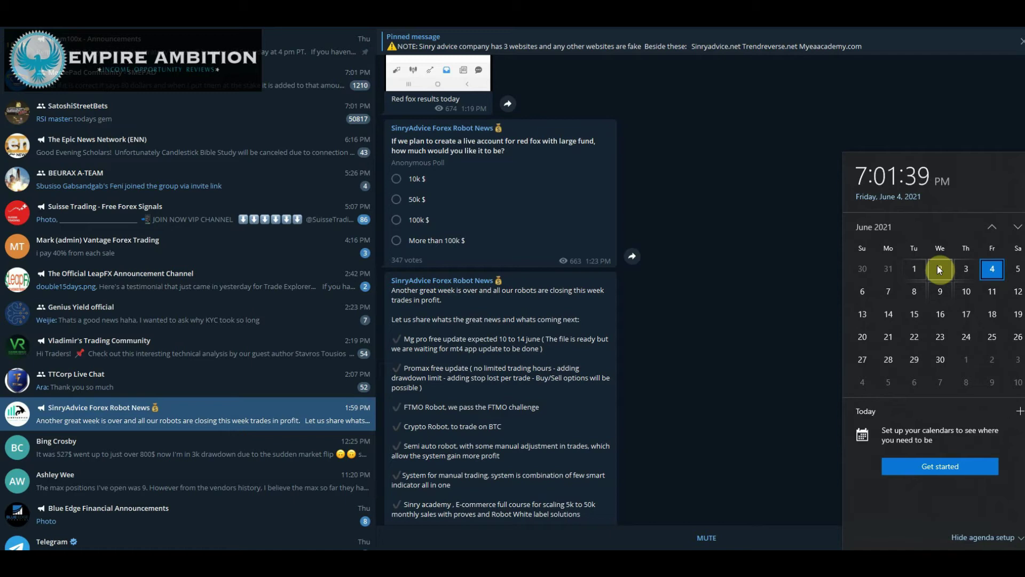
click(587, 371)
scroll(598, 373, down, 1)
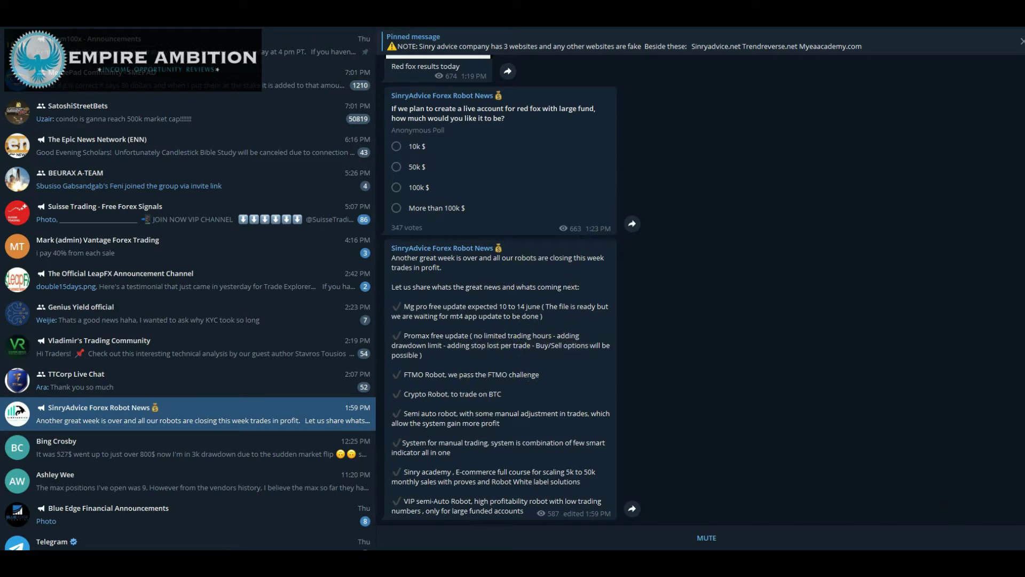
click(993, 564)
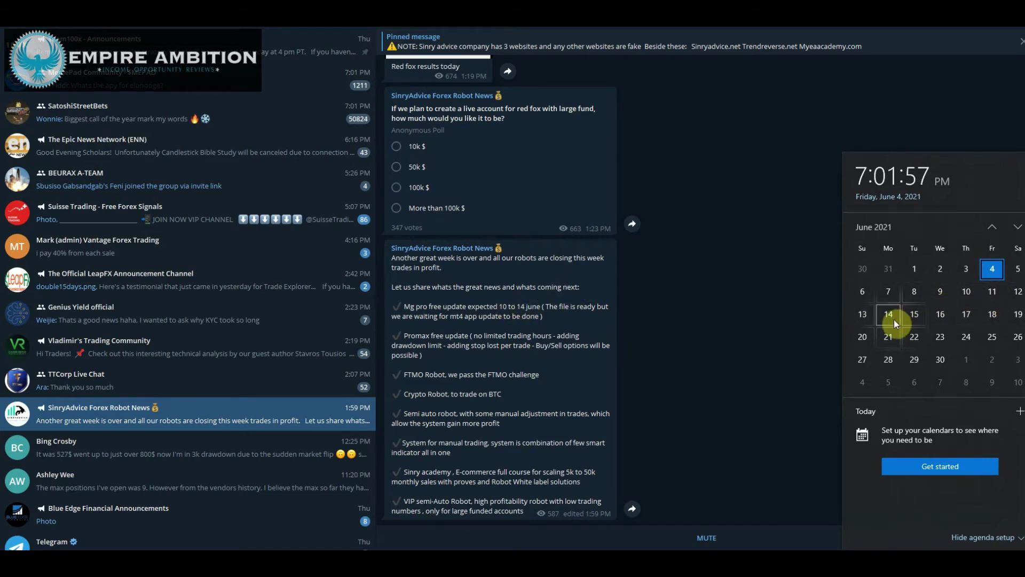
key(Escape)
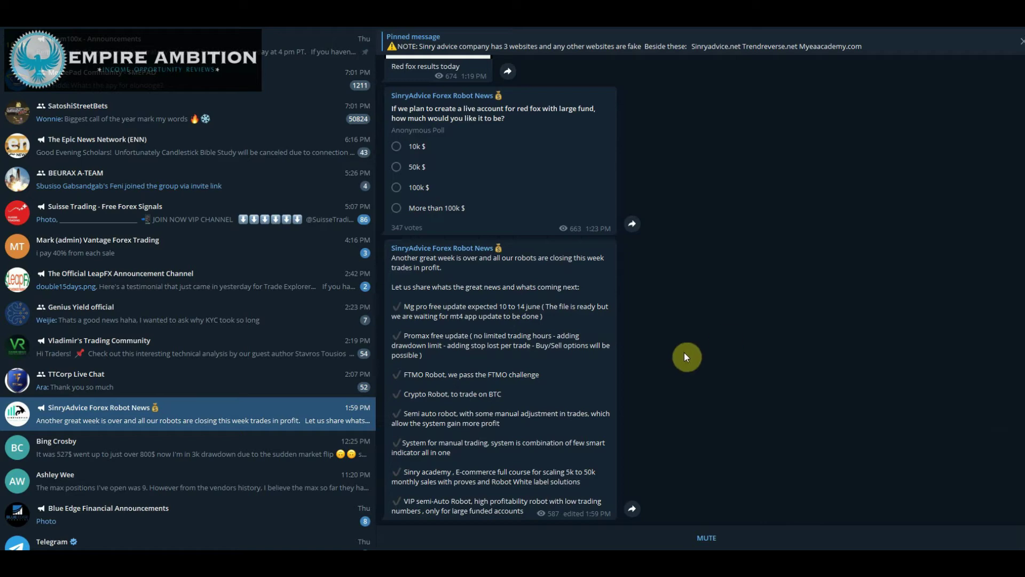
scroll(698, 402, up, 3)
scroll(686, 401, up, 2)
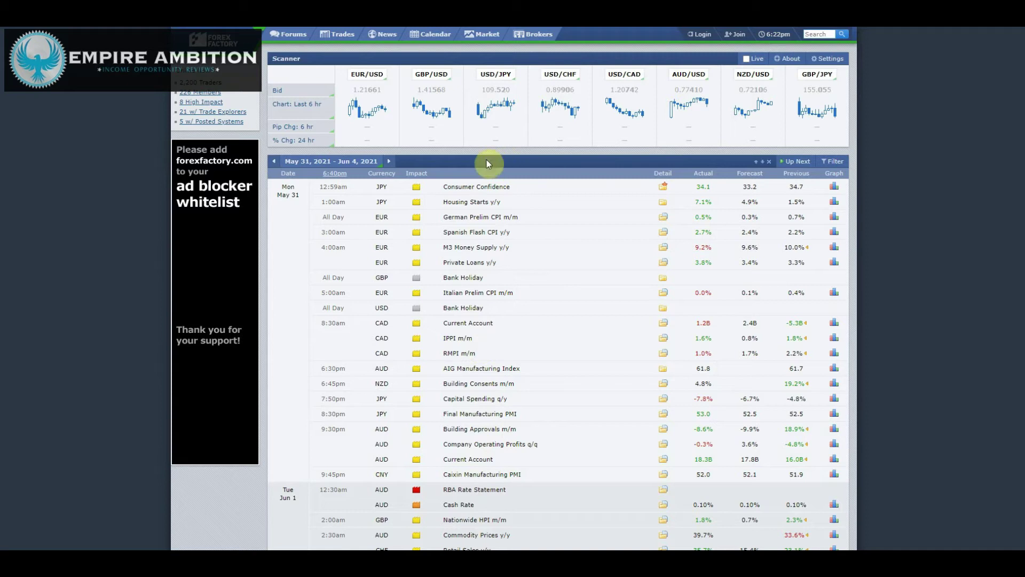
scroll(488, 329, down, 1)
scroll(492, 333, down, 3)
scroll(592, 317, down, 1)
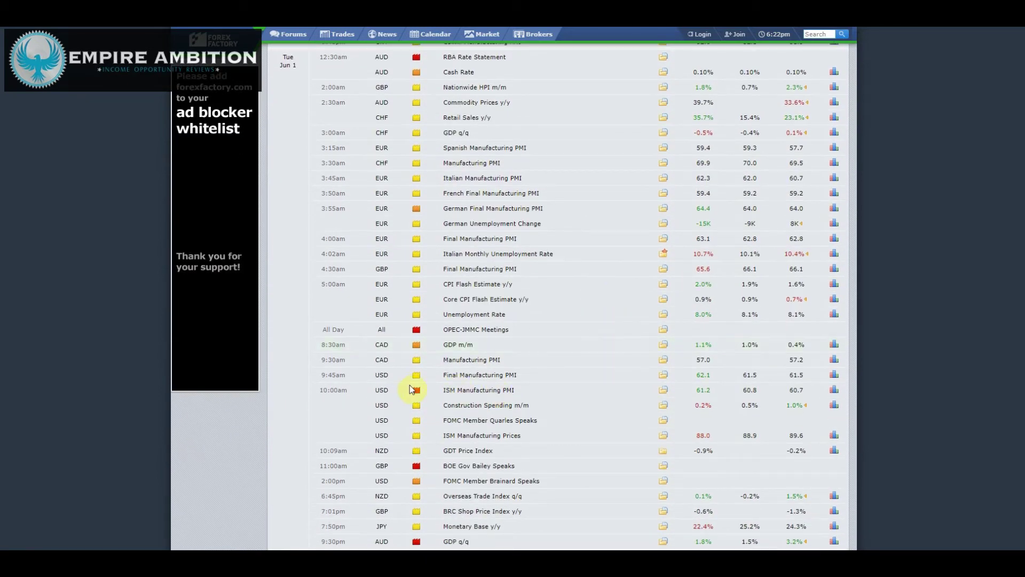
scroll(618, 399, down, 1)
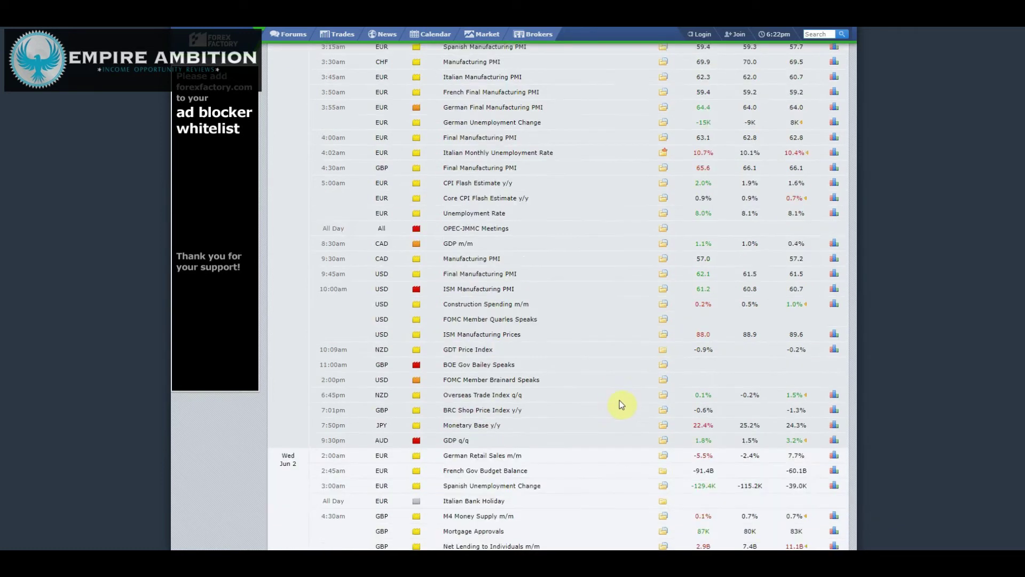
scroll(620, 398, down, 3)
scroll(620, 396, down, 1)
scroll(522, 368, down, 2)
scroll(561, 385, down, 3)
scroll(545, 281, down, 1)
scroll(595, 312, down, 2)
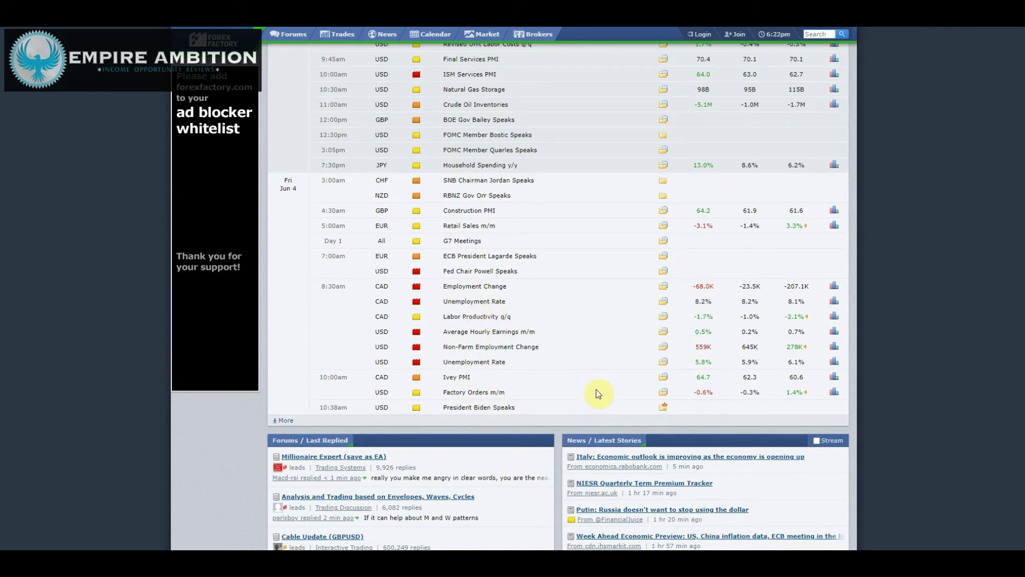
scroll(596, 390, up, 5)
scroll(599, 385, up, 5)
scroll(599, 385, up, 5)
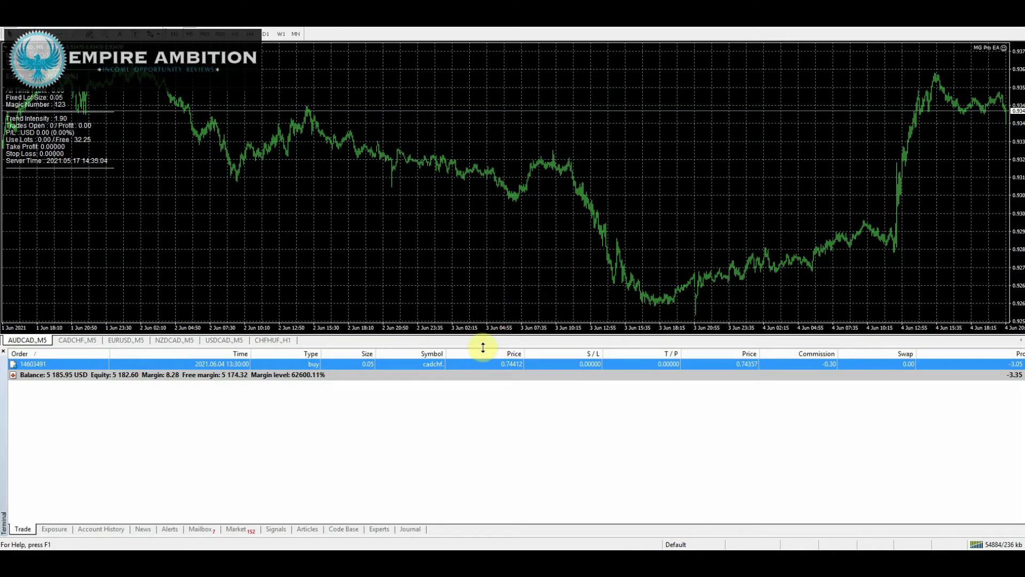
- Drag the MT4 terminal divider to give the chart more room above the orders
drag(481, 349, 477, 398)
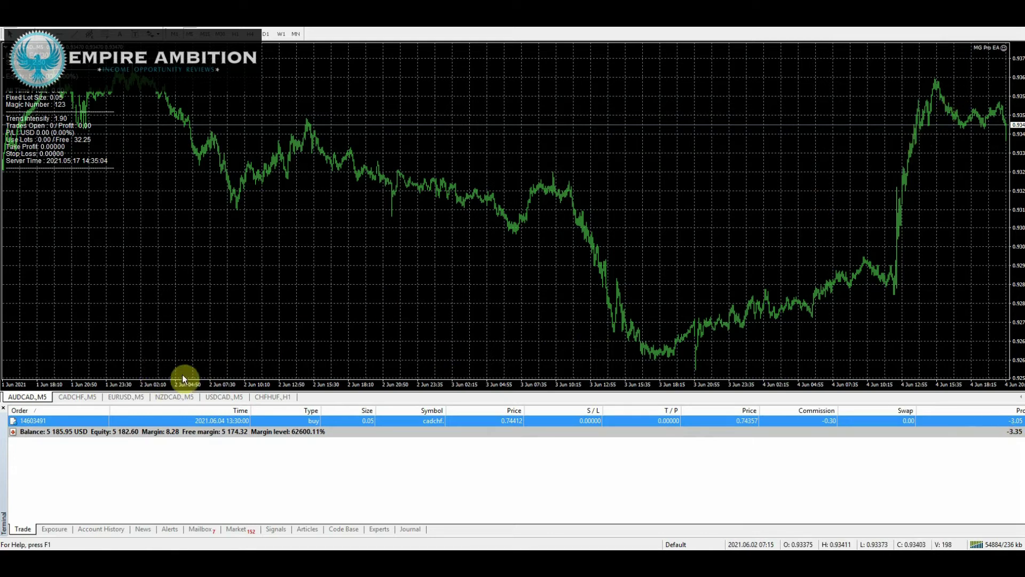
- View the CADCHF, EURUSD, NZDCAD, USDCAD, CHFHUF and AUDCAD charts, then show Account History
click(78, 397)
click(130, 399)
click(167, 396)
click(221, 399)
click(276, 396)
click(24, 396)
click(95, 531)
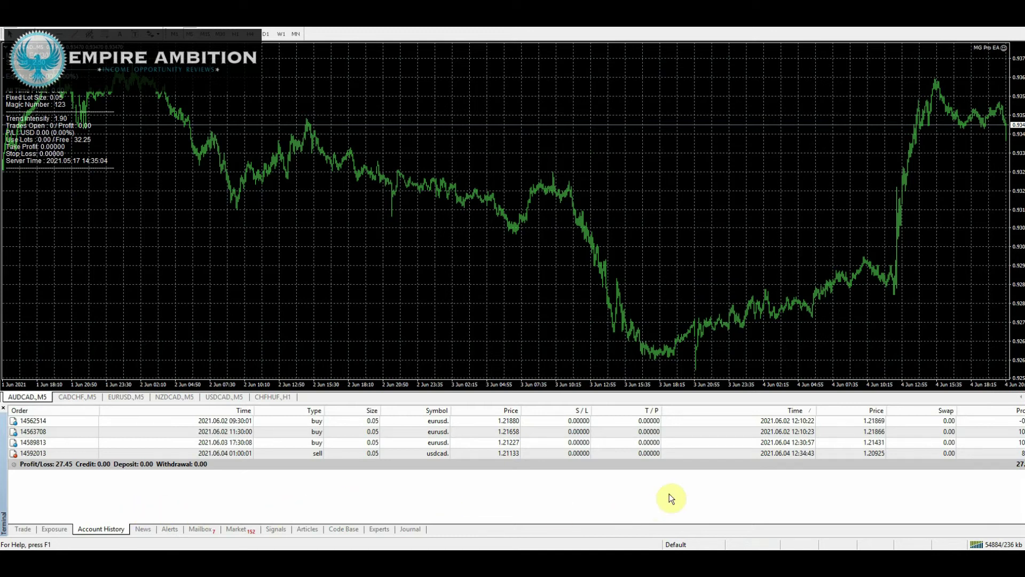
- Show All History in an enlarged Terminal panel
right_click(669, 496)
click(724, 354)
drag(753, 403, 754, 323)
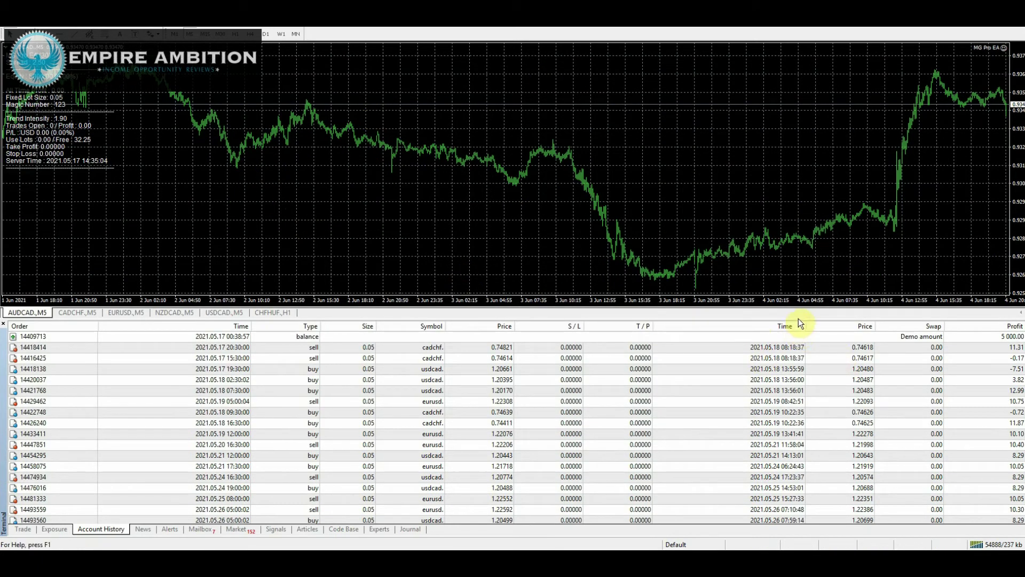
drag(799, 311, 796, 231)
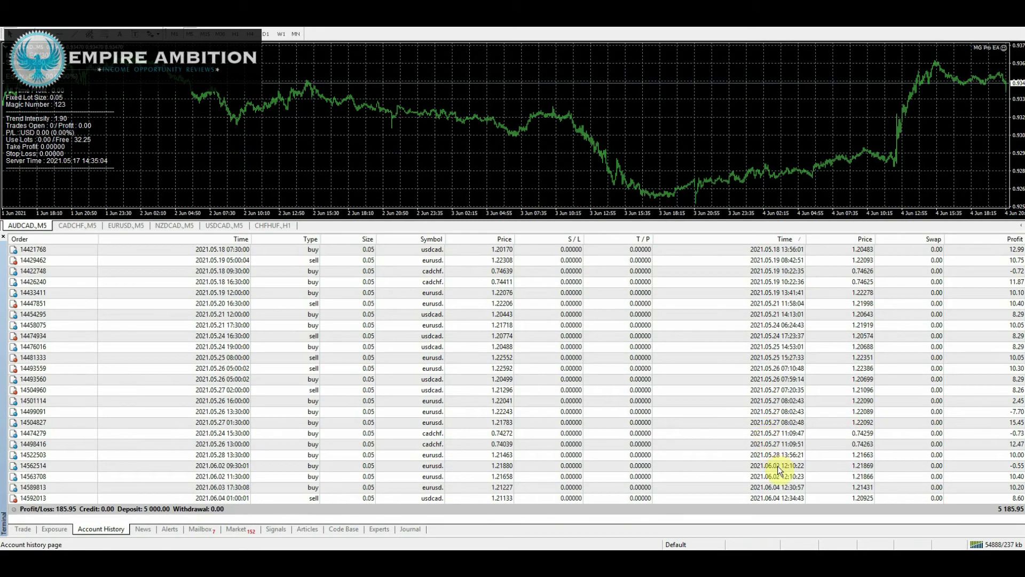
- Inspect orders 14562514, 14563708, 14589813, 14592013 and 14522503
click(777, 465)
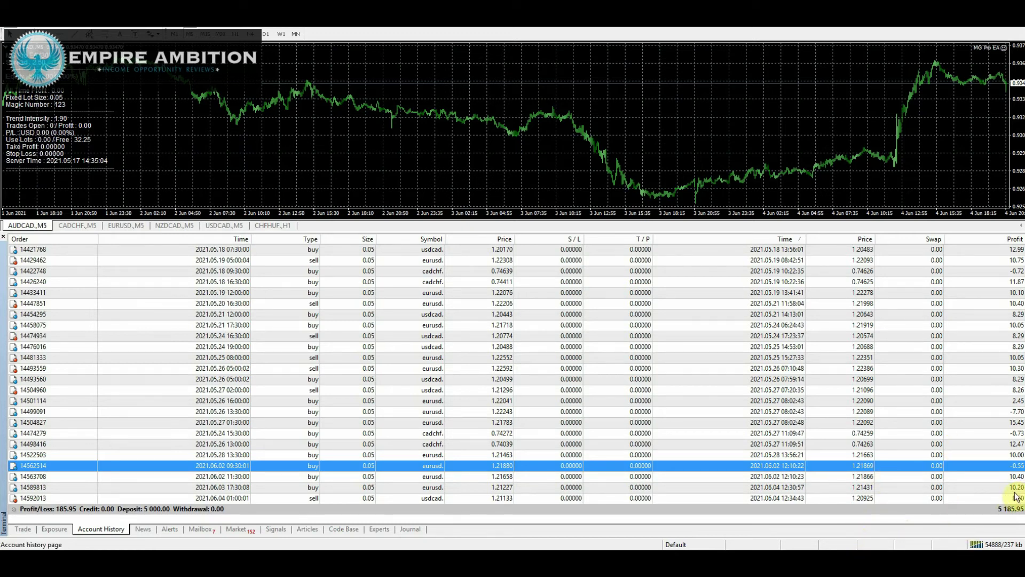
click(991, 477)
click(966, 488)
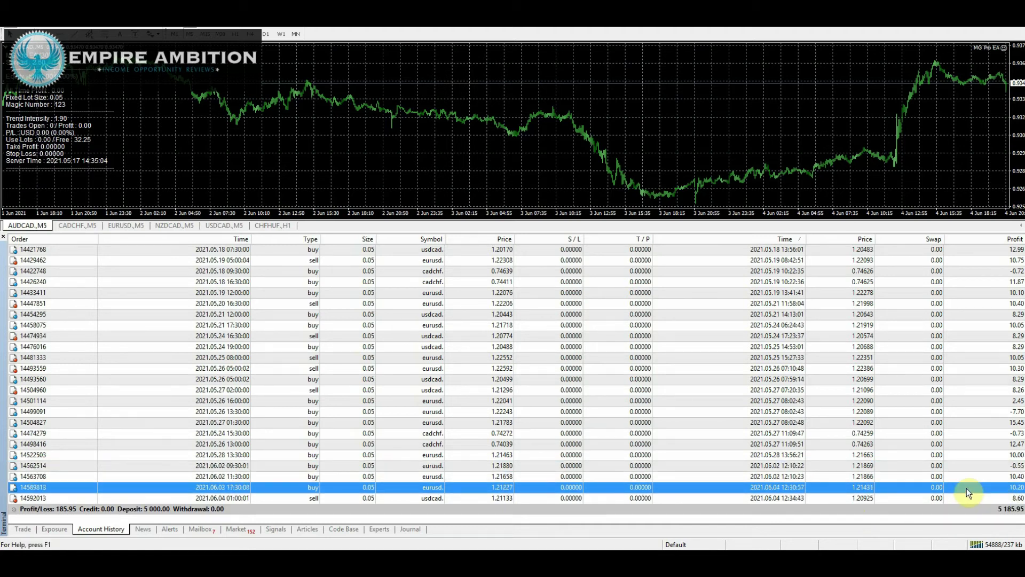
click(942, 499)
click(1005, 456)
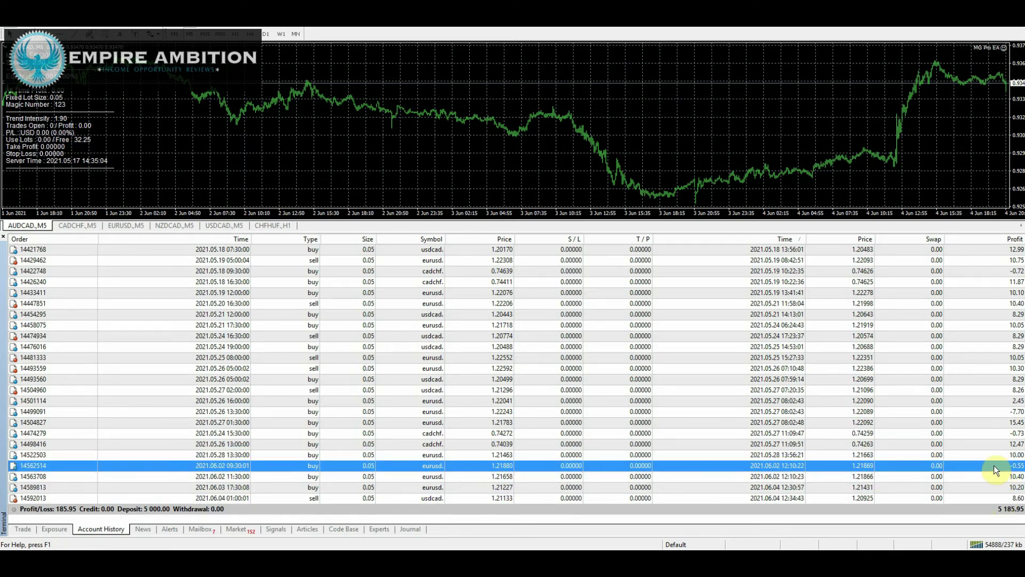
- Return to the open CADCHF trade, shrink the order list and disconnect Remote Desktop
click(22, 529)
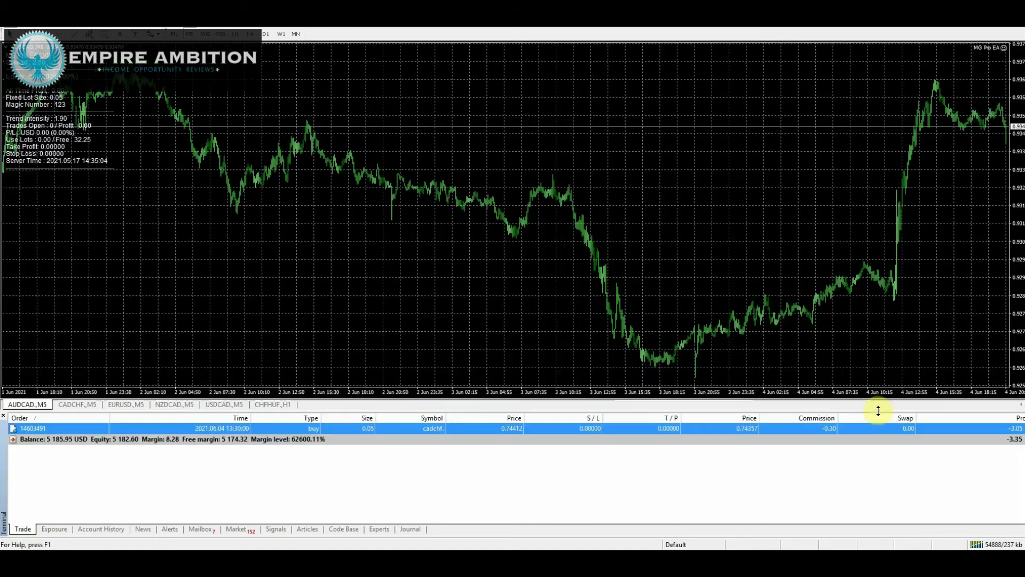
drag(907, 232, 879, 410)
click(546, 299)
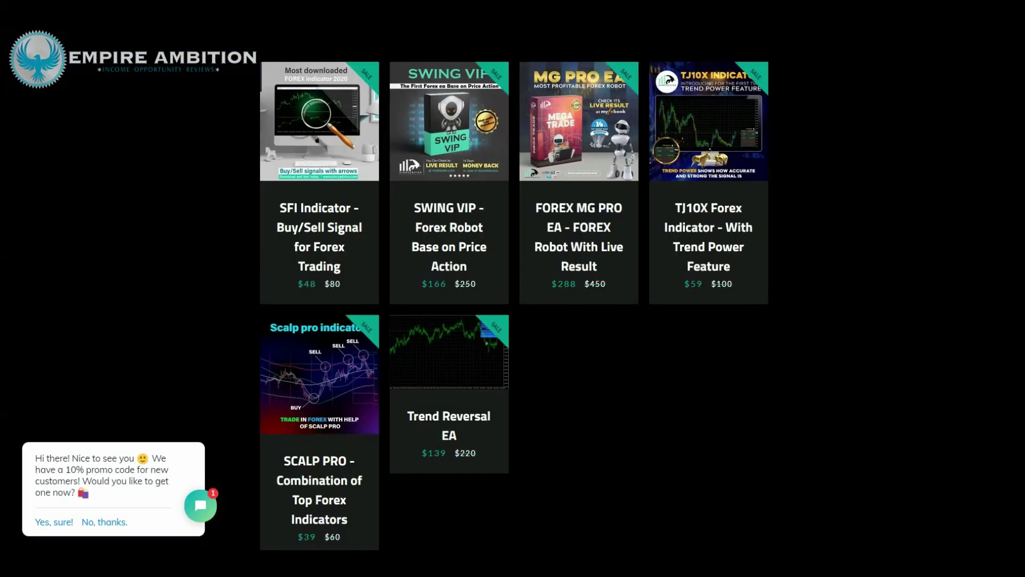
- Open the FOREX MG PRO EA page and its Account 1 and Account 2 results in new tabs
click(590, 154)
scroll(770, 265, down, 3)
scroll(770, 265, down, 2)
scroll(769, 267, down, 4)
scroll(775, 260, down, 2)
right_click(667, 240)
click(667, 241)
scroll(844, 289, down, 3)
right_click(621, 266)
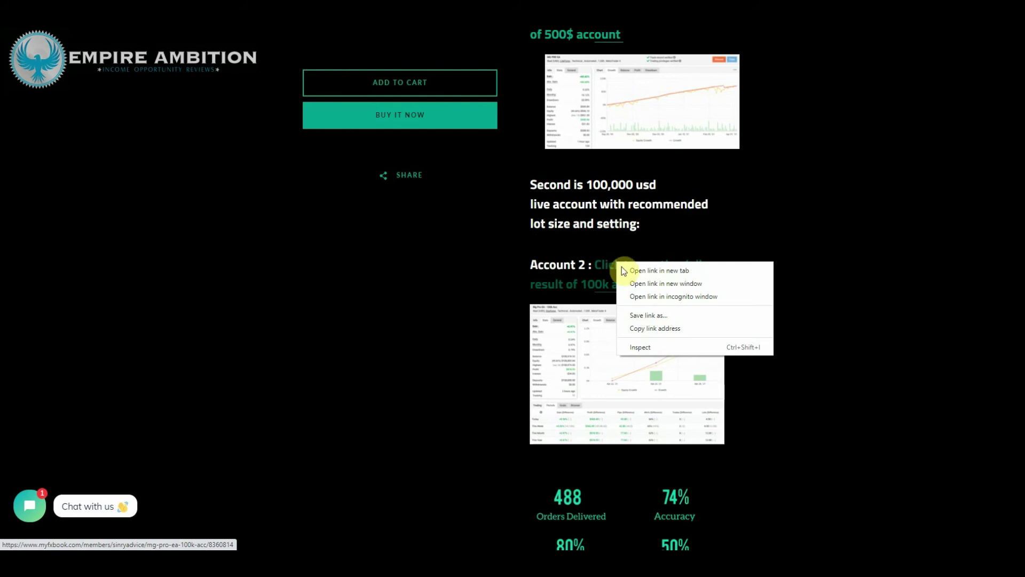
click(760, 272)
scroll(786, 267, down, 3)
scroll(788, 269, up, 7)
scroll(784, 262, up, 2)
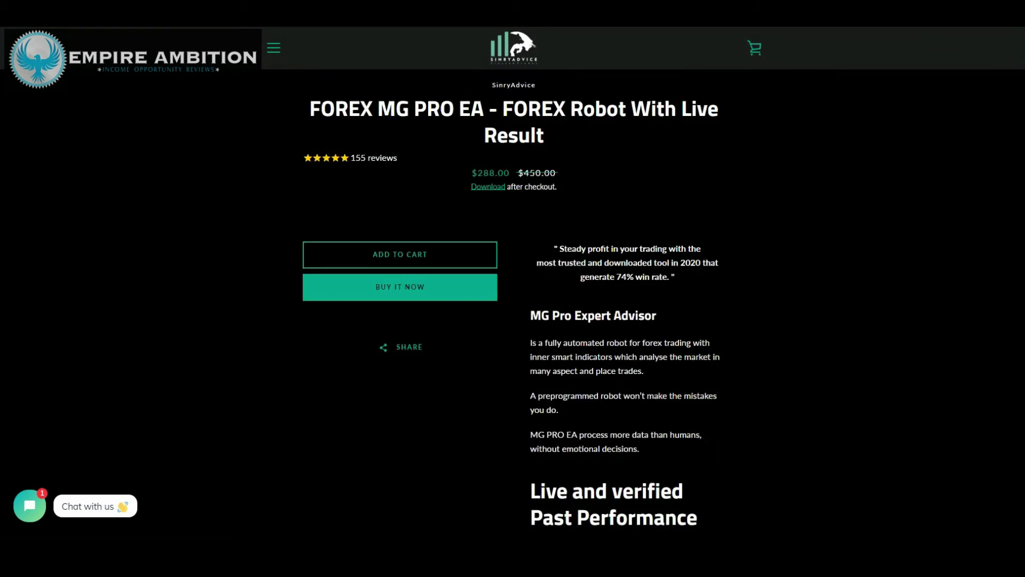
scroll(297, 458, down, 2)
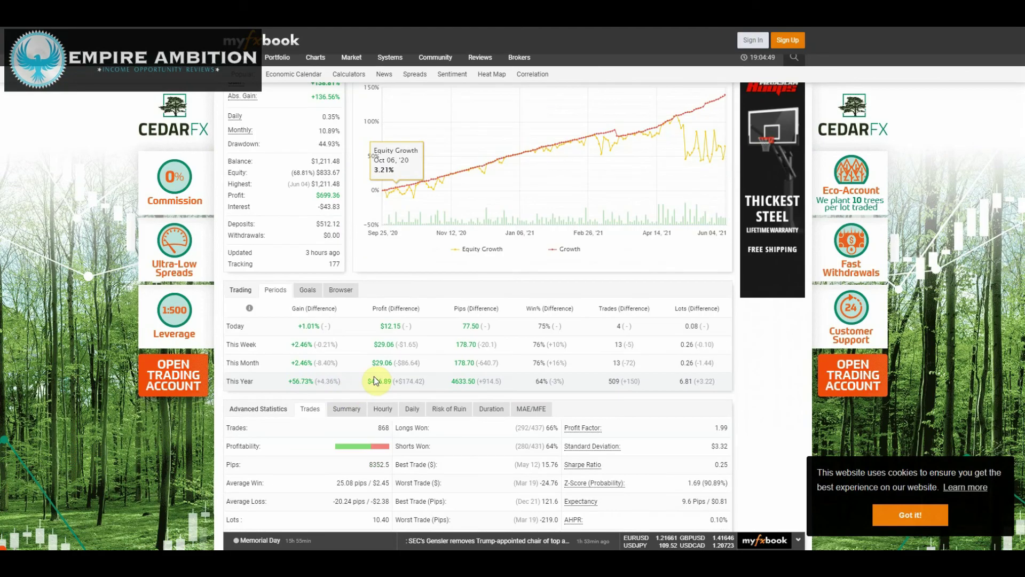
scroll(343, 385, down, 1)
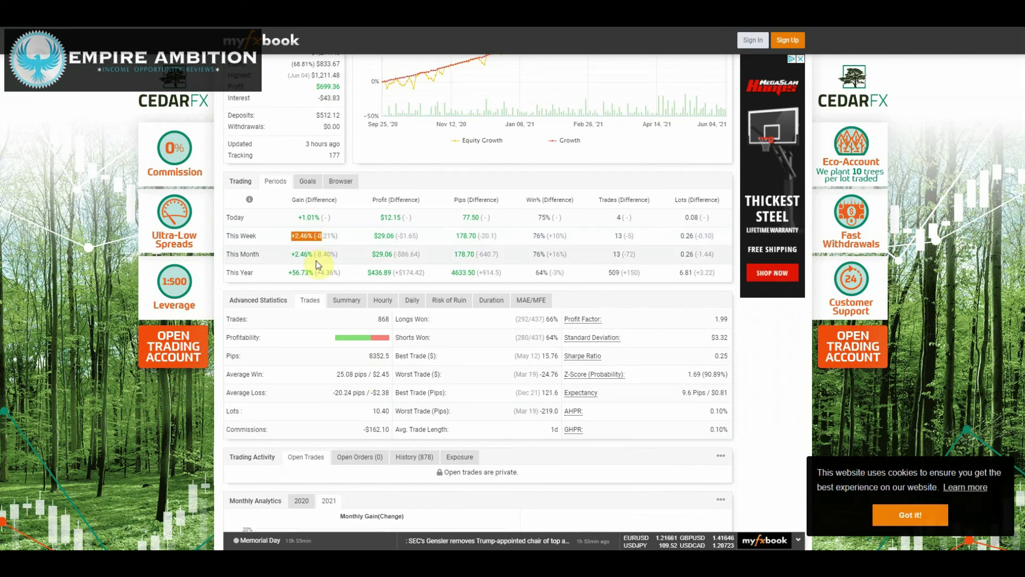
scroll(513, 249, up, 3)
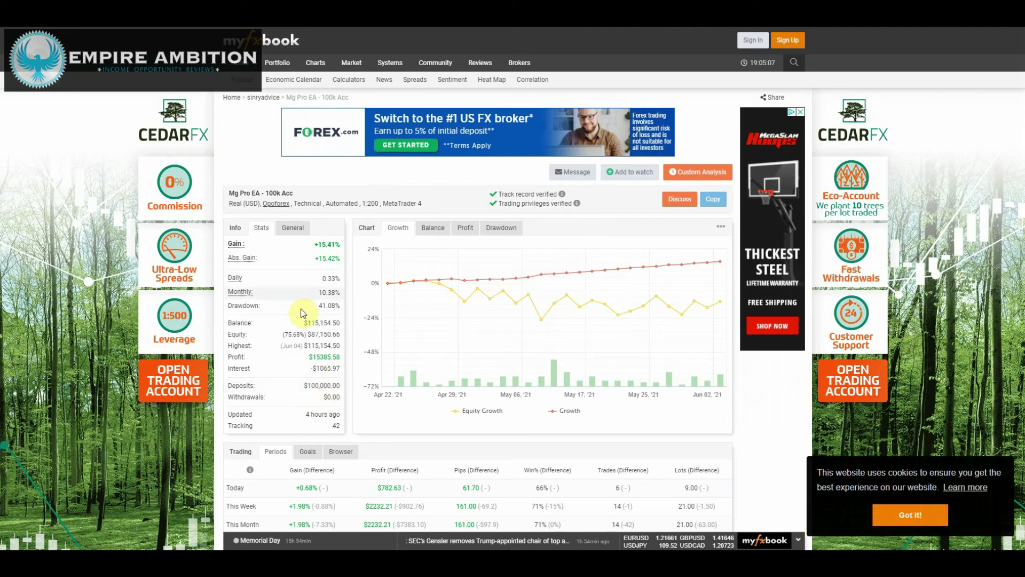
- Highlight the line showing the 100k account is real money, then clear the highlight
triple_click(234, 205)
click(256, 257)
scroll(355, 359, down, 3)
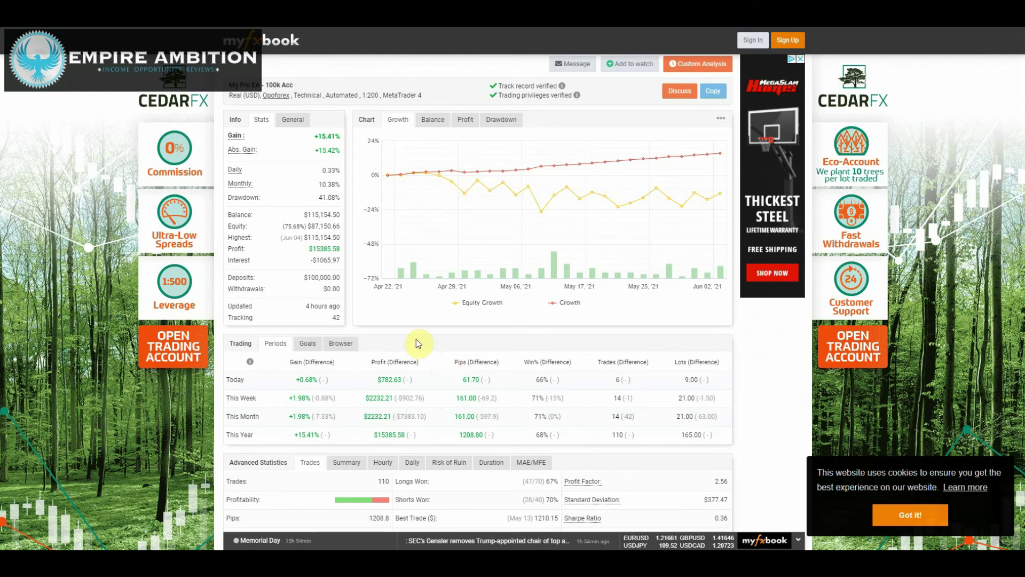
scroll(416, 343, up, 3)
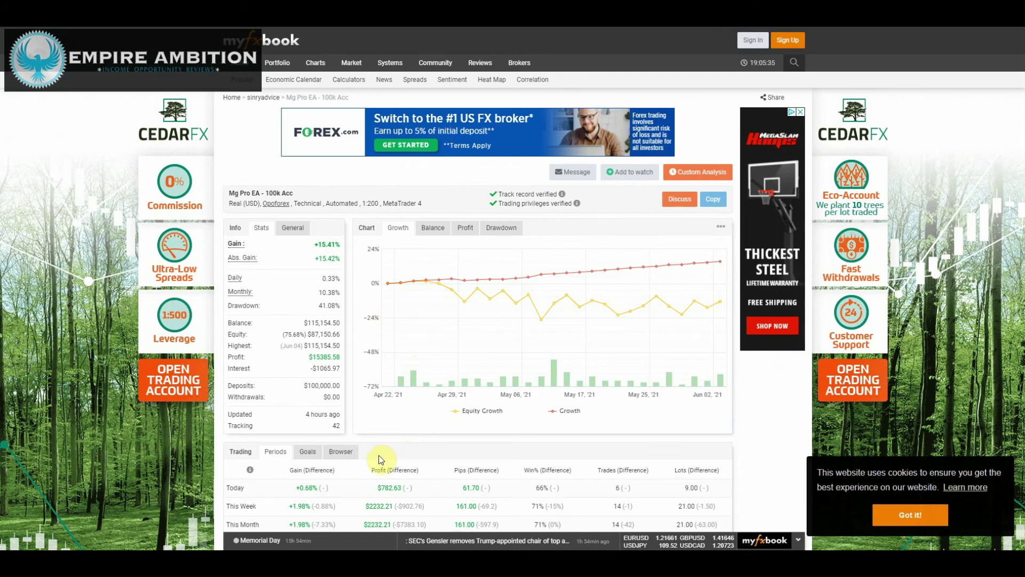
scroll(394, 448, down, 5)
scroll(402, 450, down, 3)
scroll(403, 447, up, 7)
scroll(281, 424, up, 1)
scroll(424, 393, down, 3)
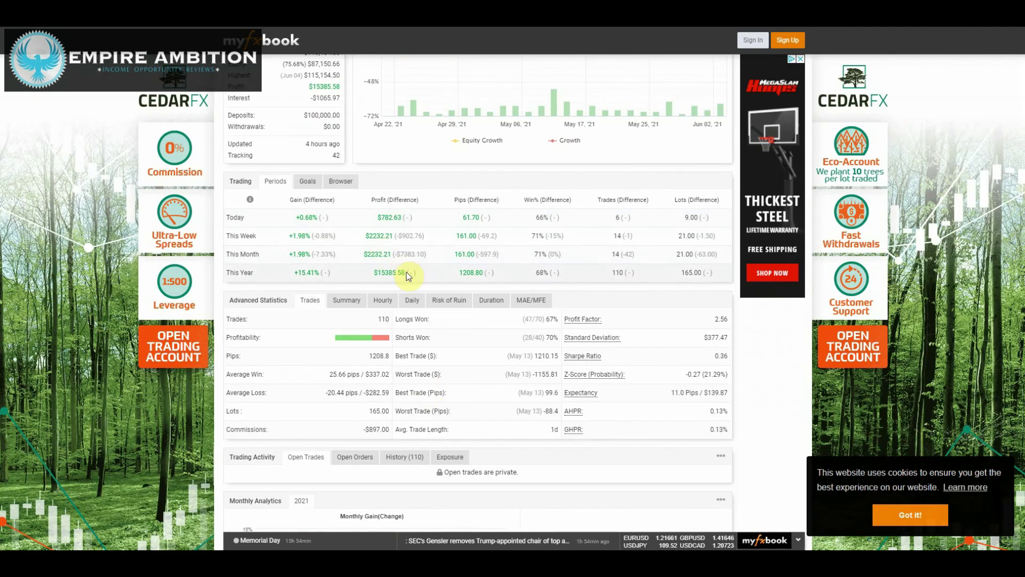
scroll(405, 272, up, 2)
scroll(320, 241, up, 2)
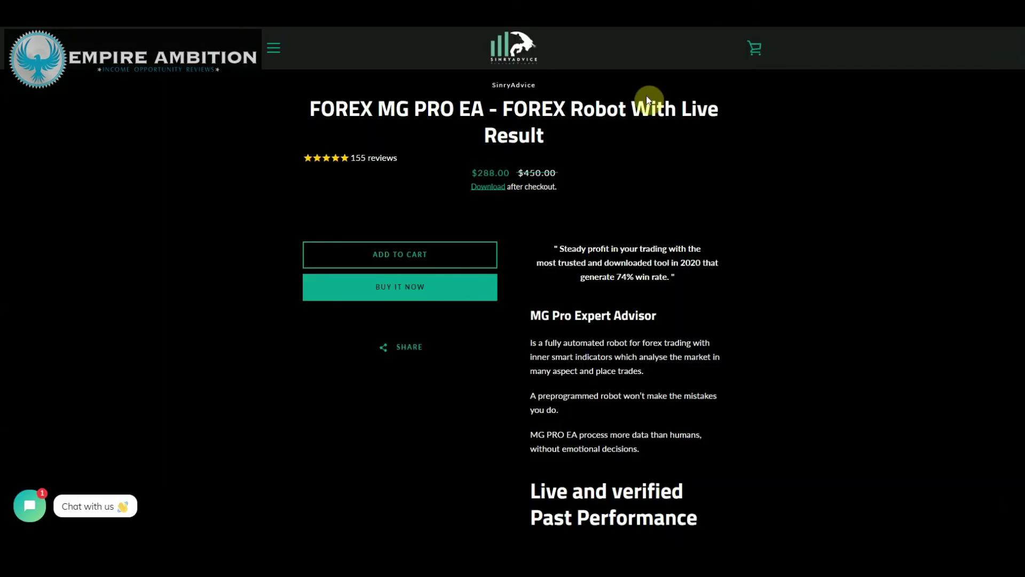
scroll(644, 121, up, 3)
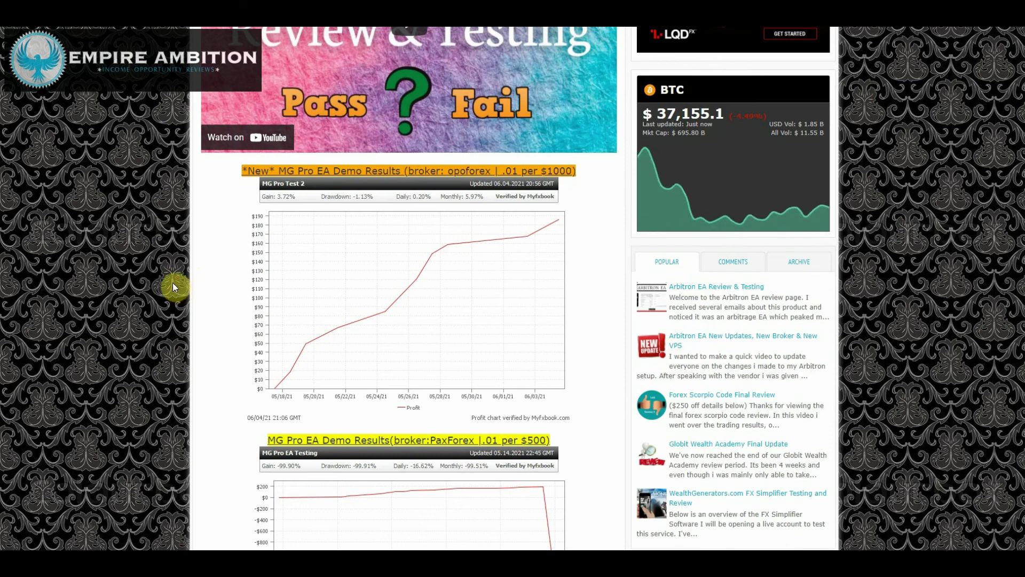
scroll(170, 285, up, 1)
scroll(163, 291, up, 10)
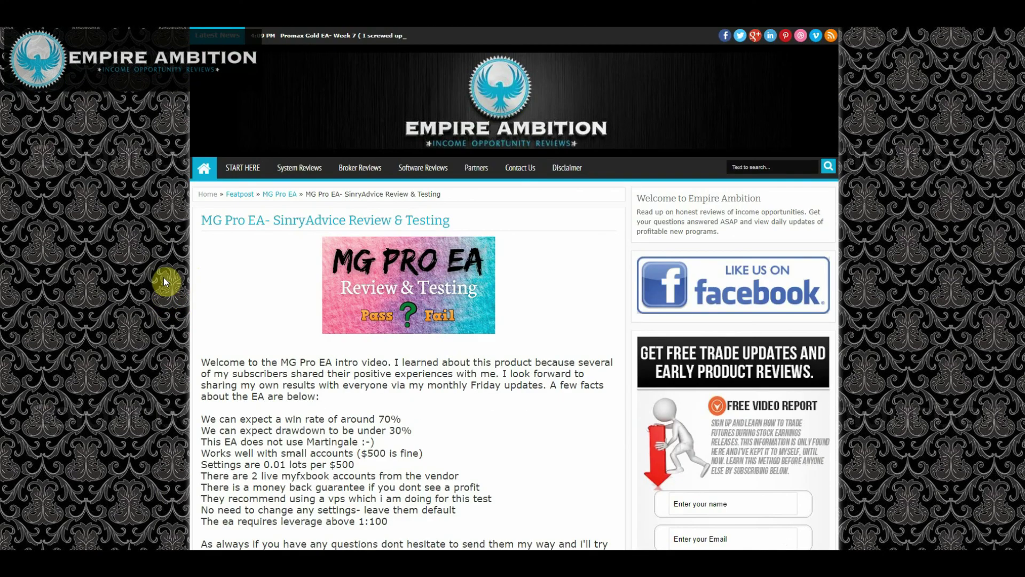
click(997, 561)
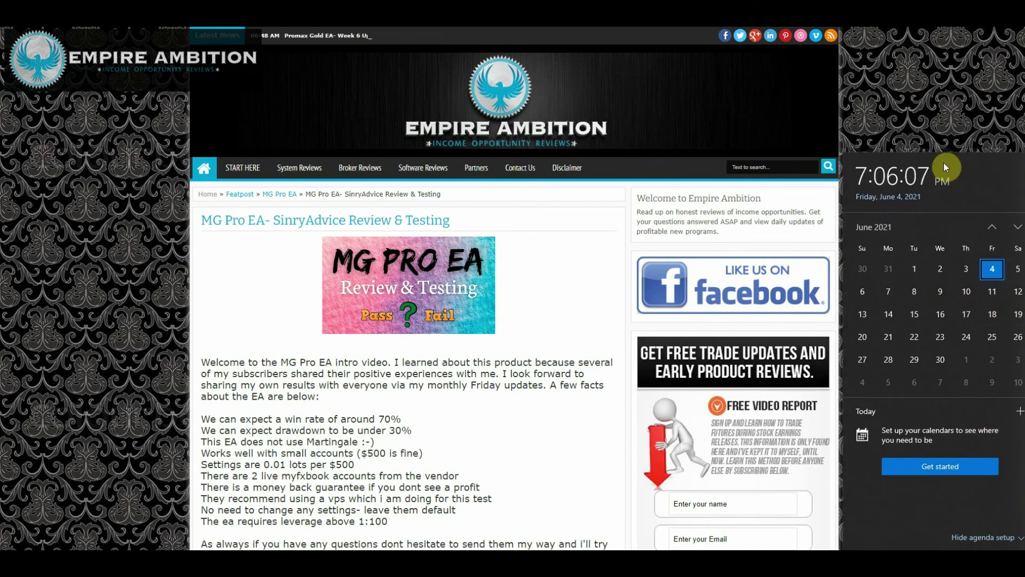
click(933, 119)
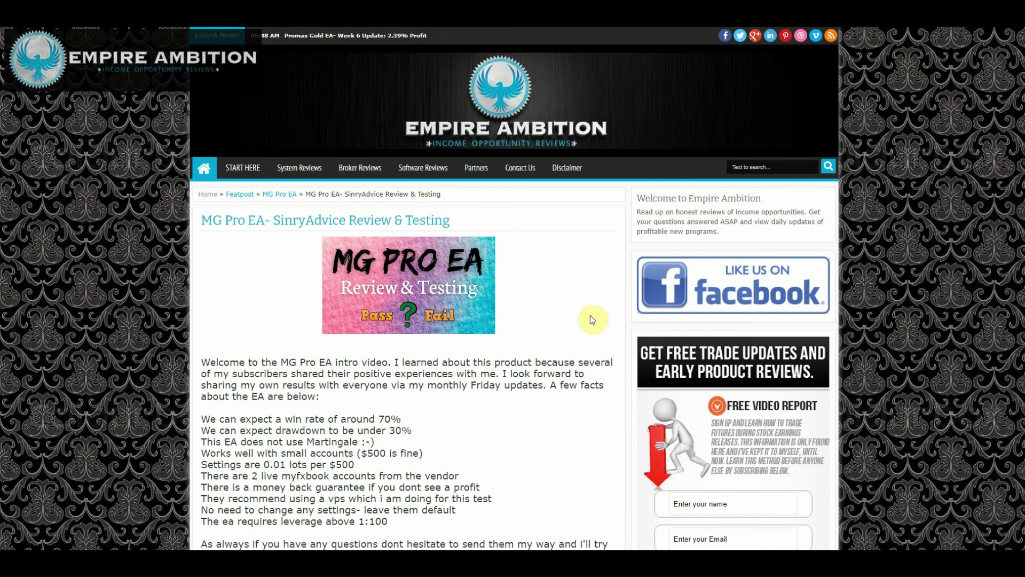